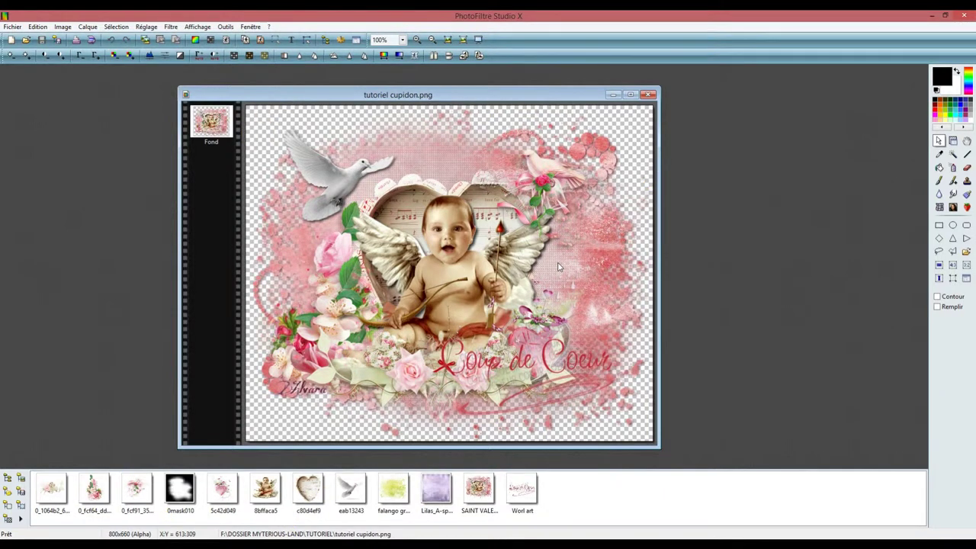
Close tutoriel cupidon.png and create a blank 1000 × 1000 pixel image with automatic transparency, centring its window in the workspace
{"action": "left_click", "coordinate": [648, 95]}
{"action": "left_click", "coordinate": [12, 27]}
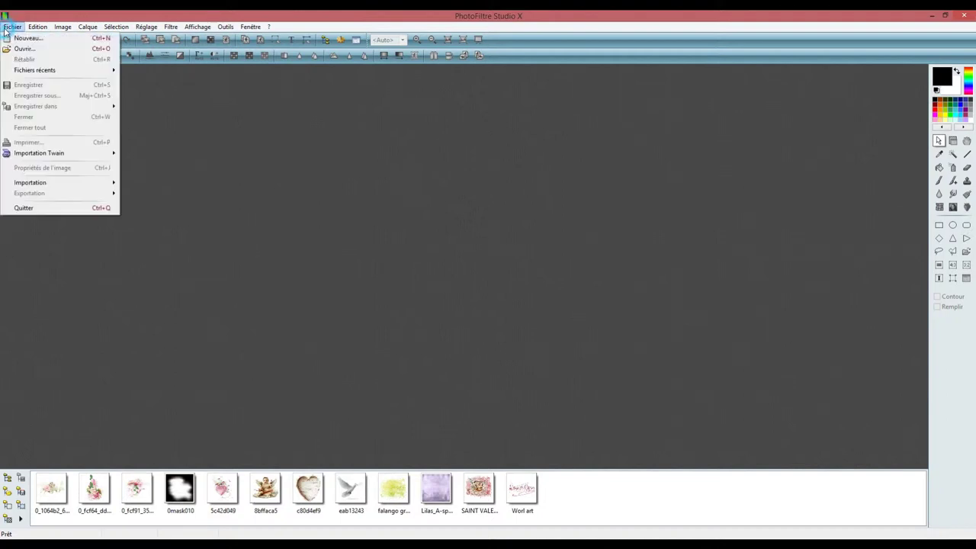
{"action": "left_click", "coordinate": [14, 37]}
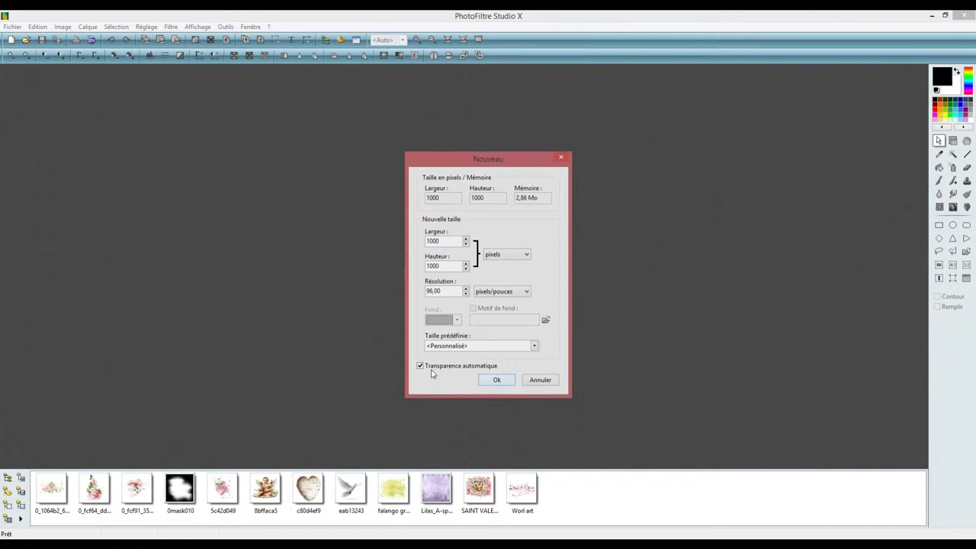
{"action": "left_click", "coordinate": [484, 380]}
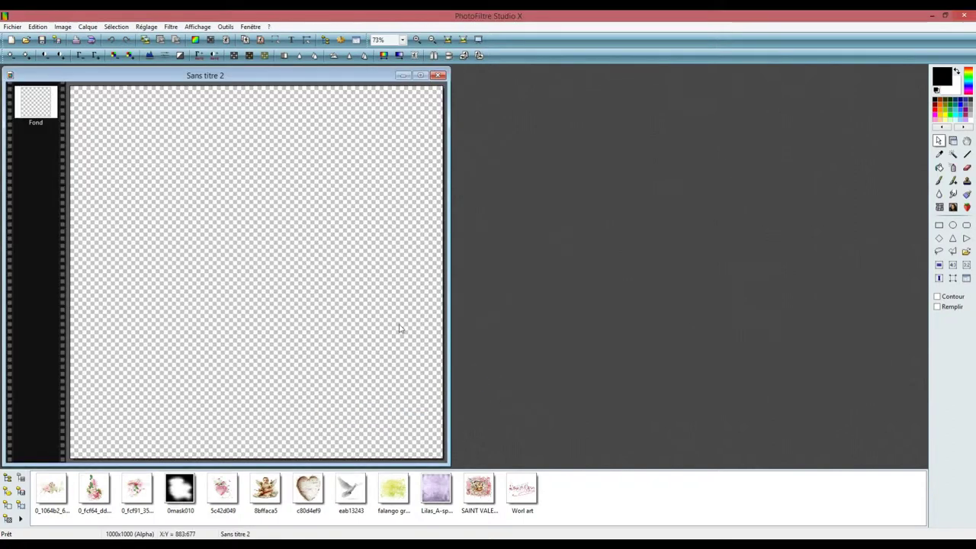
{"action": "left_click_drag", "start_coordinate": [185, 77], "coordinate": [414, 80]}
Add the green falango splatter as a layer and recolour it to hue 356° using Méthode 2 / Teinte
{"action": "left_click_drag", "start_coordinate": [394, 508], "coordinate": [467, 256]}
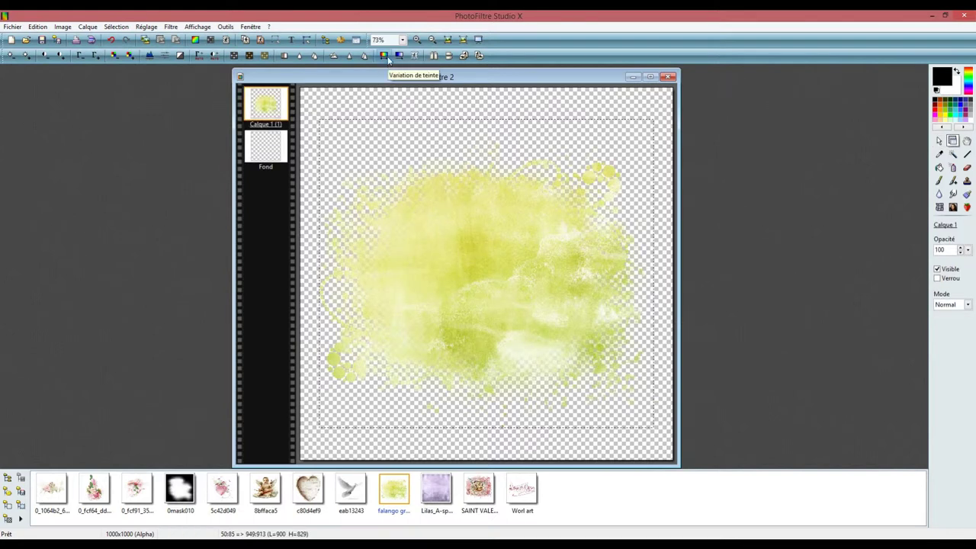
{"action": "left_click", "coordinate": [384, 58]}
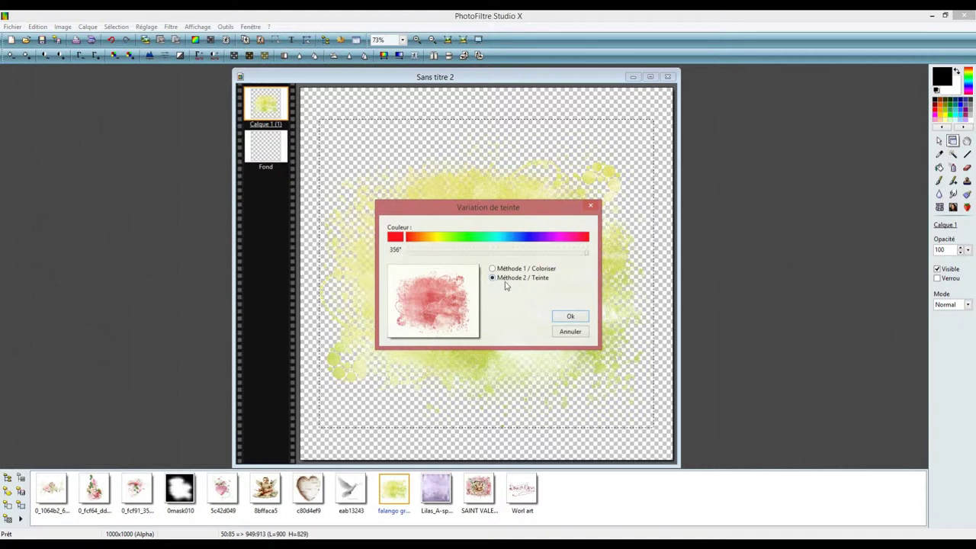
{"action": "left_click", "coordinate": [570, 316]}
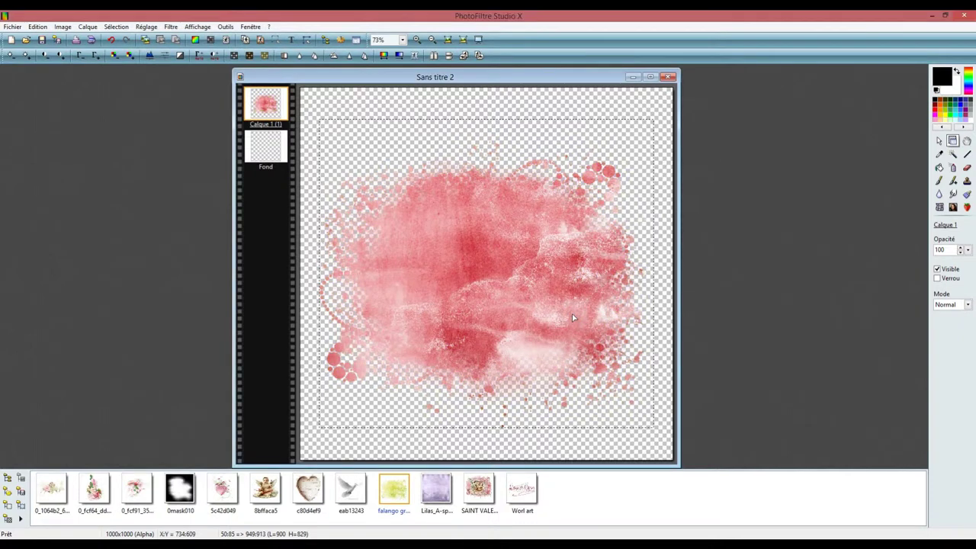
Set the splatter layer's manual position to X 17, Y -26 and its width to 974 pixels, keeping proportions
{"action": "right_click", "coordinate": [262, 114]}
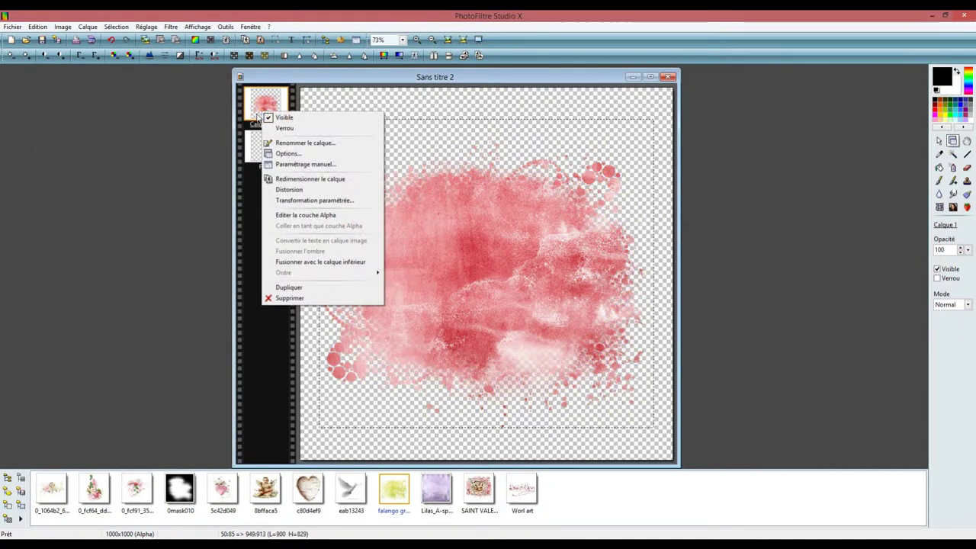
{"action": "left_click", "coordinate": [282, 164]}
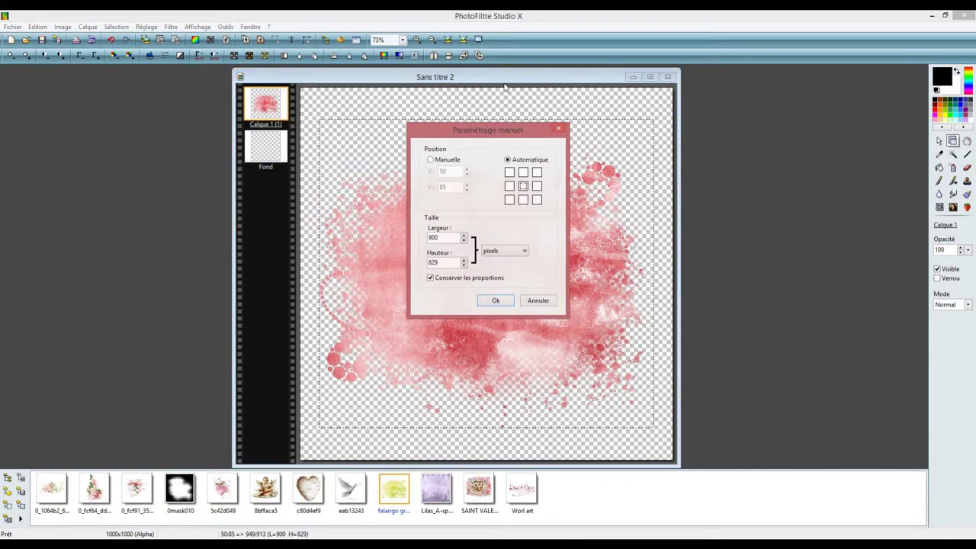
{"action": "left_click", "coordinate": [431, 159]}
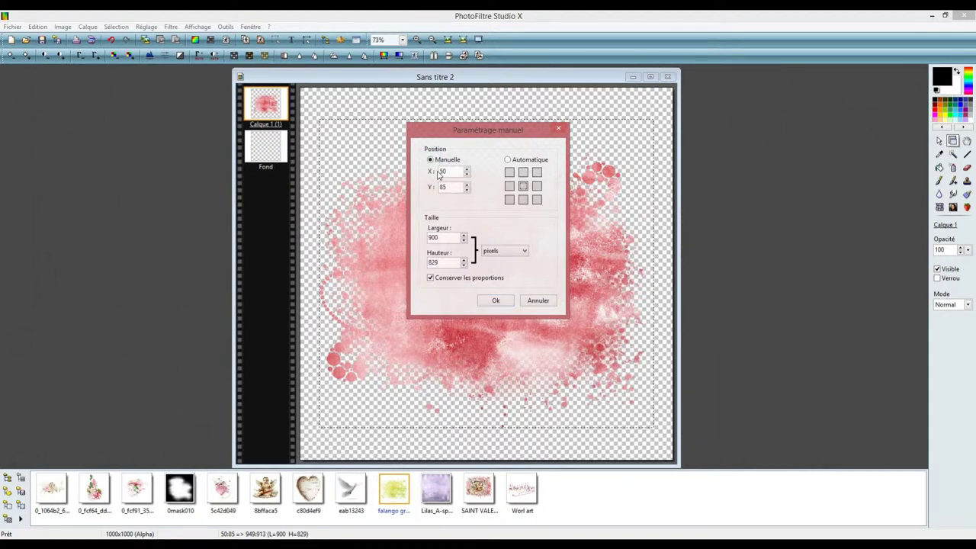
{"action": "left_click_drag", "start_coordinate": [449, 171], "coordinate": [437, 172]}
{"action": "type", "text": "17"}
{"action": "left_click_drag", "start_coordinate": [445, 186], "coordinate": [432, 192]}
{"action": "left_click_drag", "start_coordinate": [443, 237], "coordinate": [425, 244]}
{"action": "type", "text": "974"}
{"action": "left_click", "coordinate": [491, 301]}
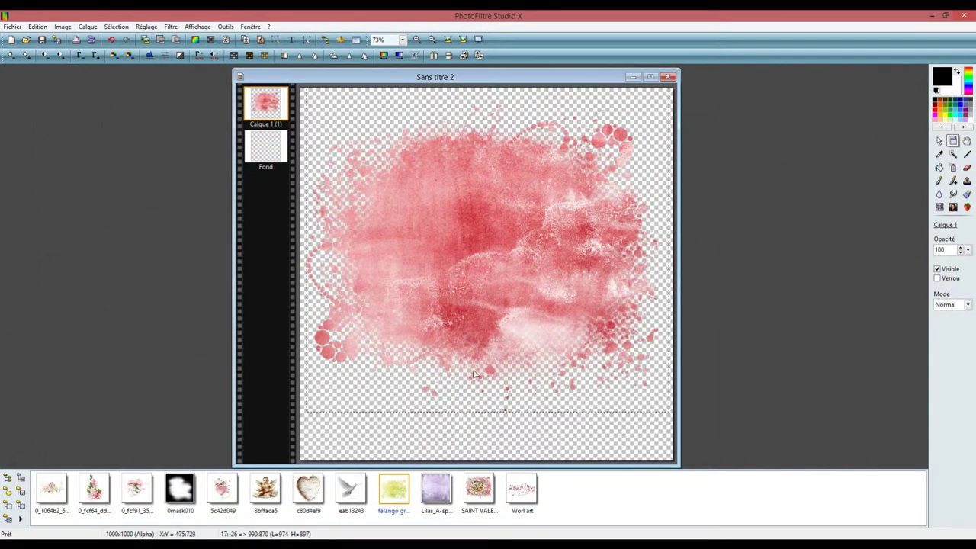
Add the Lilas paper as a layer and apply a PhotoMasque with 0mask010.jpg in Transparence mode at opacity 100
{"action": "left_click", "coordinate": [433, 491]}
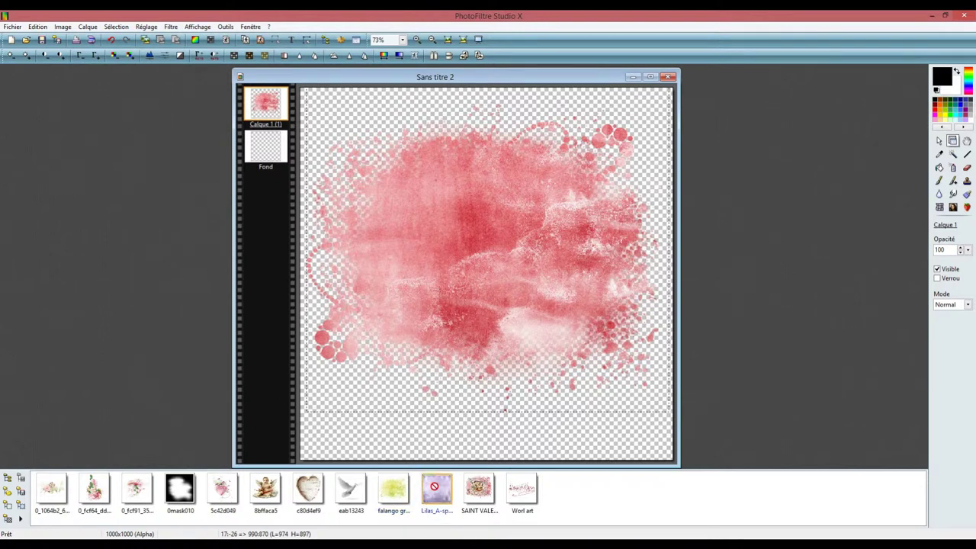
{"action": "left_click_drag", "start_coordinate": [465, 300], "coordinate": [480, 252]}
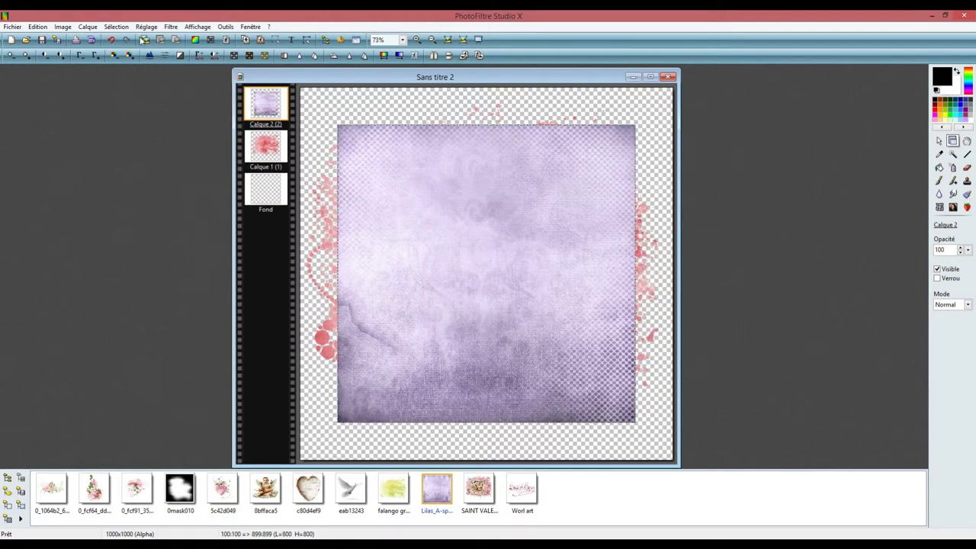
{"action": "left_click", "coordinate": [171, 26]}
{"action": "left_click", "coordinate": [192, 212]}
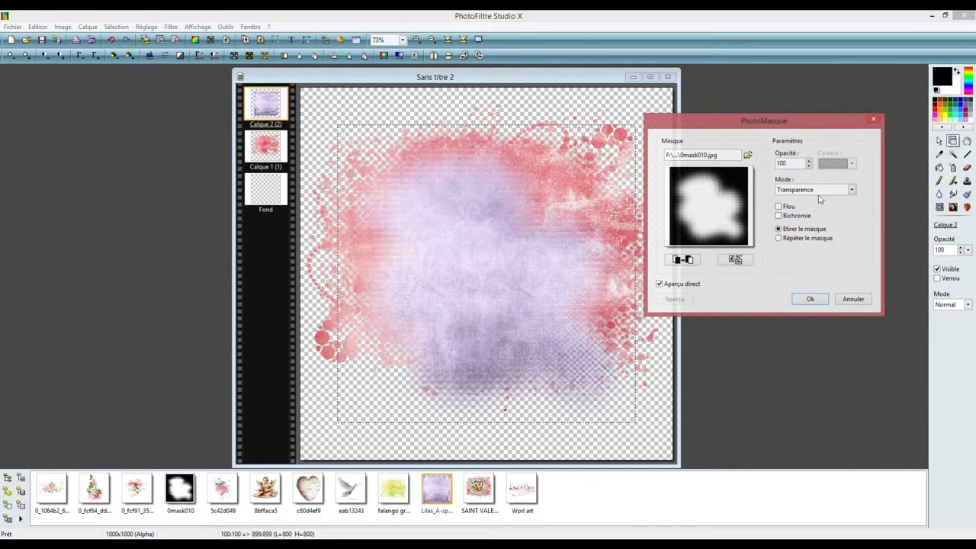
{"action": "left_click", "coordinate": [810, 299]}
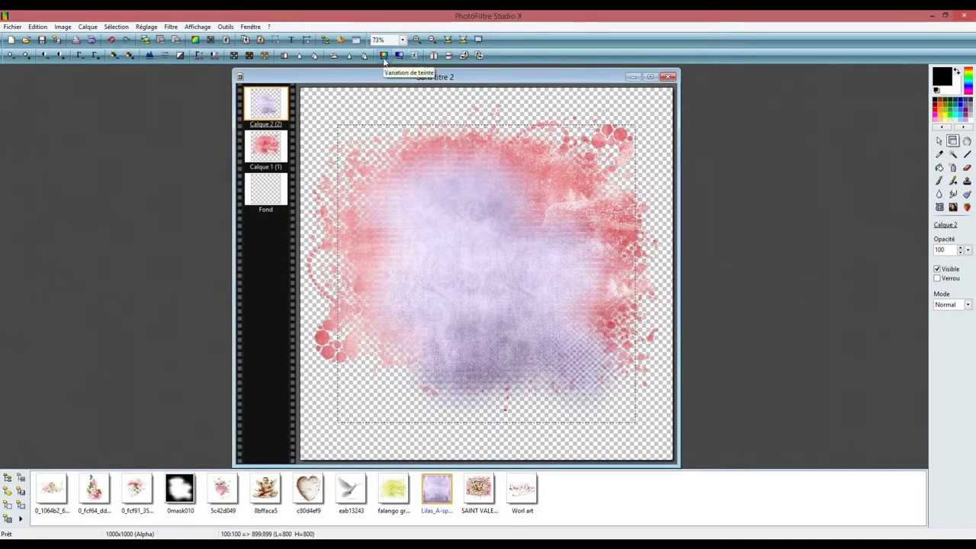
Recolour the masked paper layer to hue 356° with Méthode 2 / Teinte and apply the Maillage large texture
{"action": "left_click", "coordinate": [384, 55]}
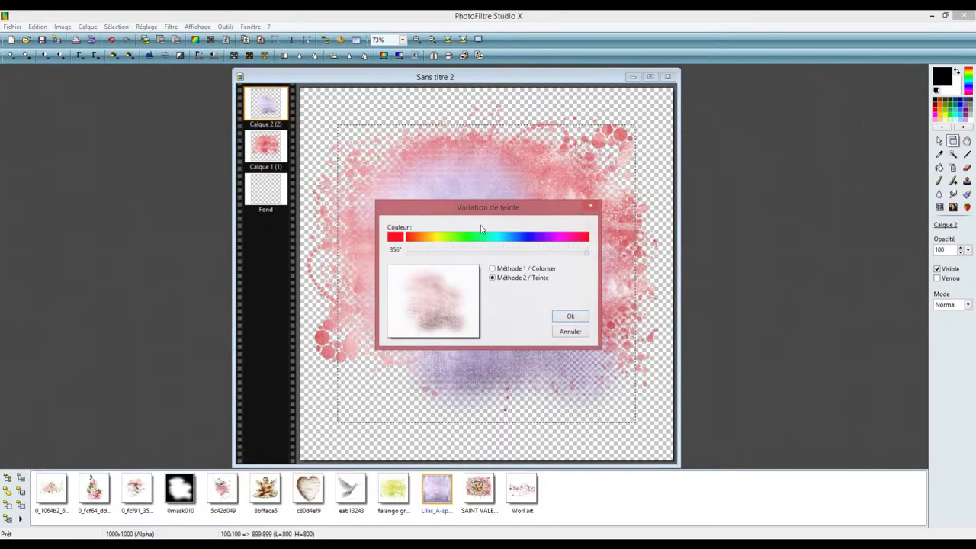
{"action": "left_click", "coordinate": [561, 318]}
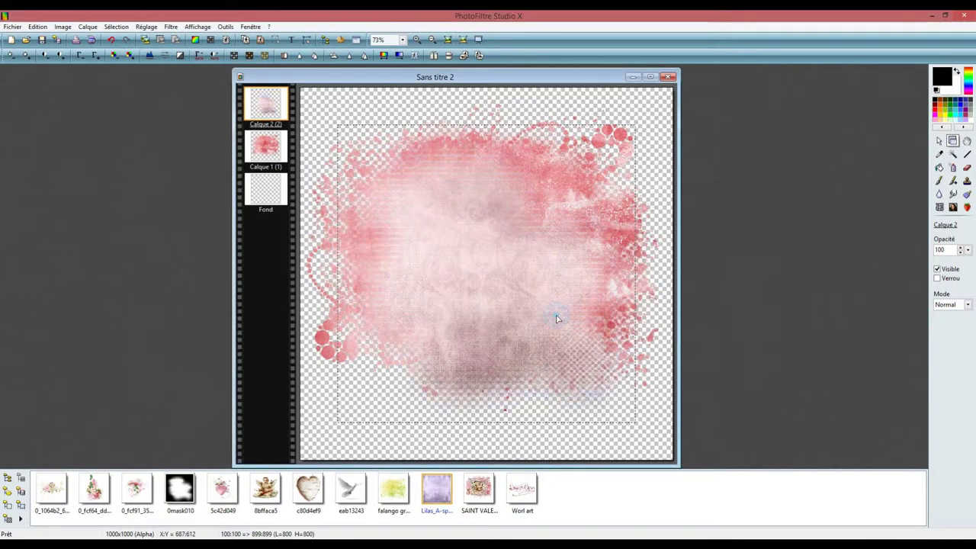
{"action": "left_click", "coordinate": [172, 28]}
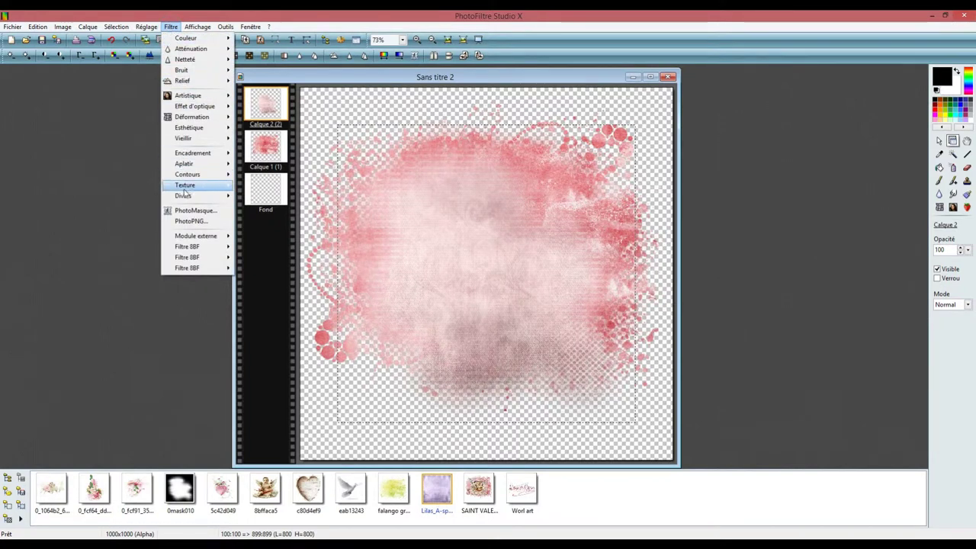
{"action": "mouse_move", "coordinate": [184, 189]}
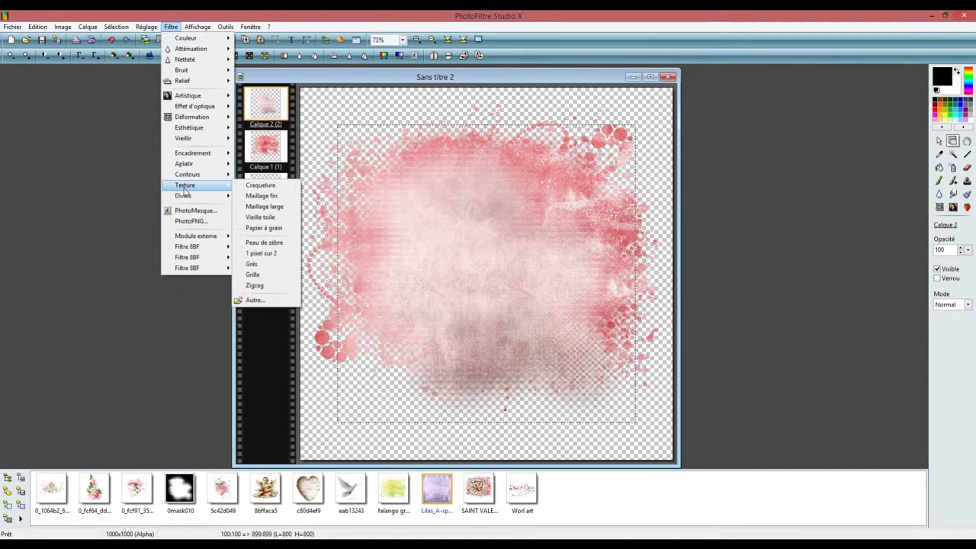
{"action": "left_click", "coordinate": [263, 206]}
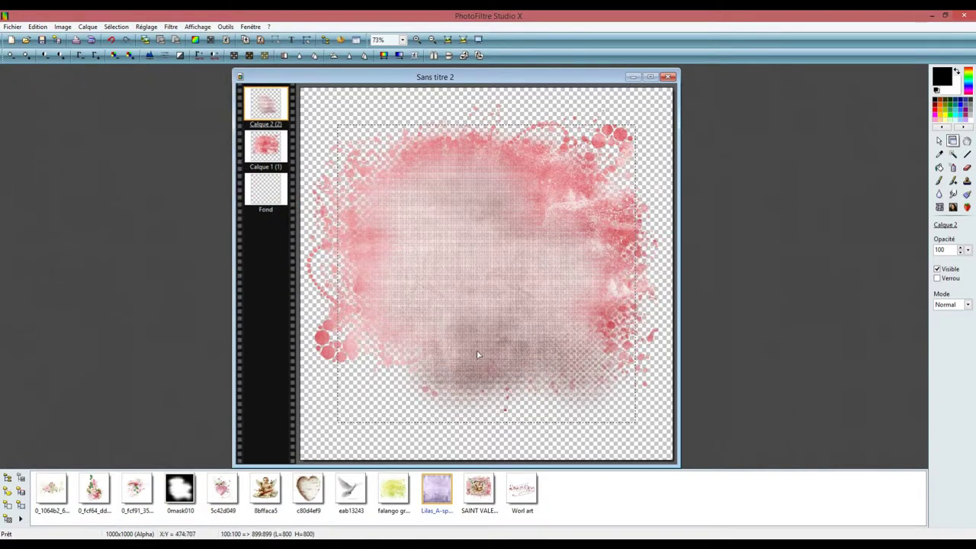
Move the masked paper layer up over the splatter to about X 94, Y 21
{"action": "left_click_drag", "start_coordinate": [472, 343], "coordinate": [470, 317]}
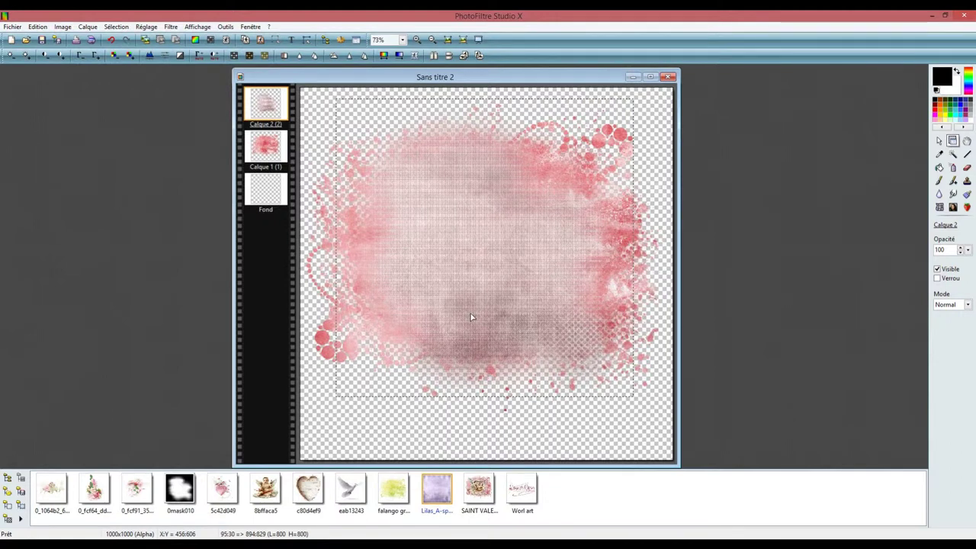
{"action": "key", "text": "Left"}
{"action": "key", "text": "Up"}
{"action": "key", "text": "Up"}
{"action": "key", "text": "Up"}
{"action": "key", "text": "Up"}
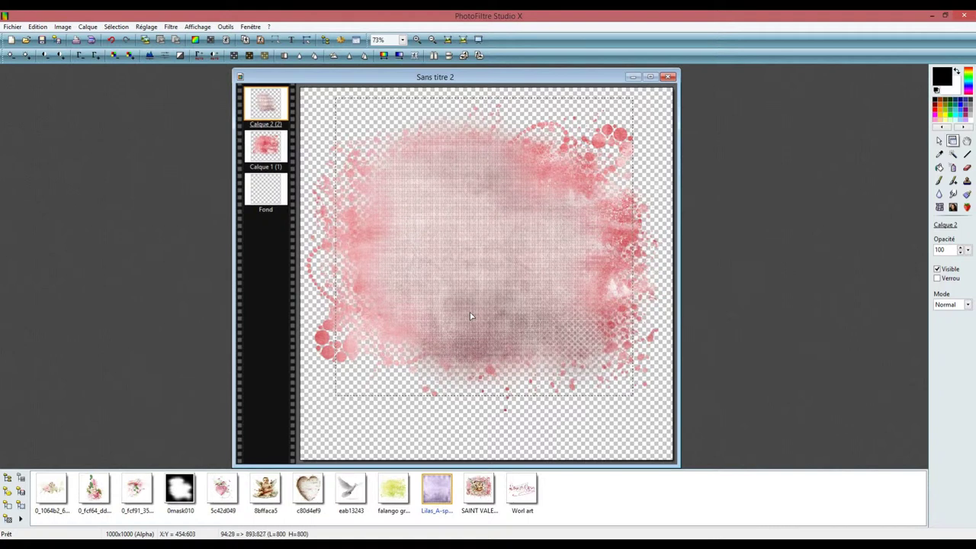
{"action": "key", "text": "Up"}
{"action": "key", "text": "Up"}
{"action": "key", "text": "Up"}
{"action": "key", "text": "Up"}
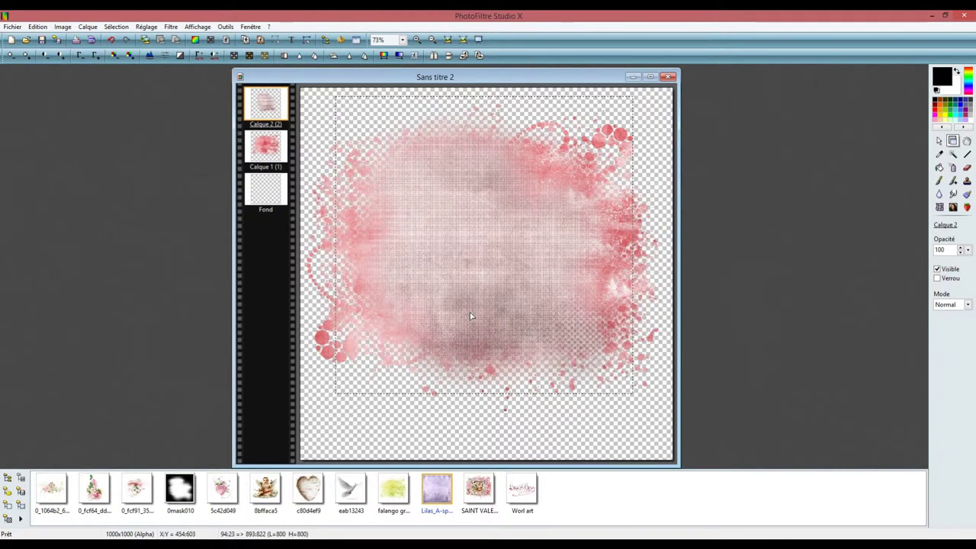
{"action": "key", "text": "Up"}
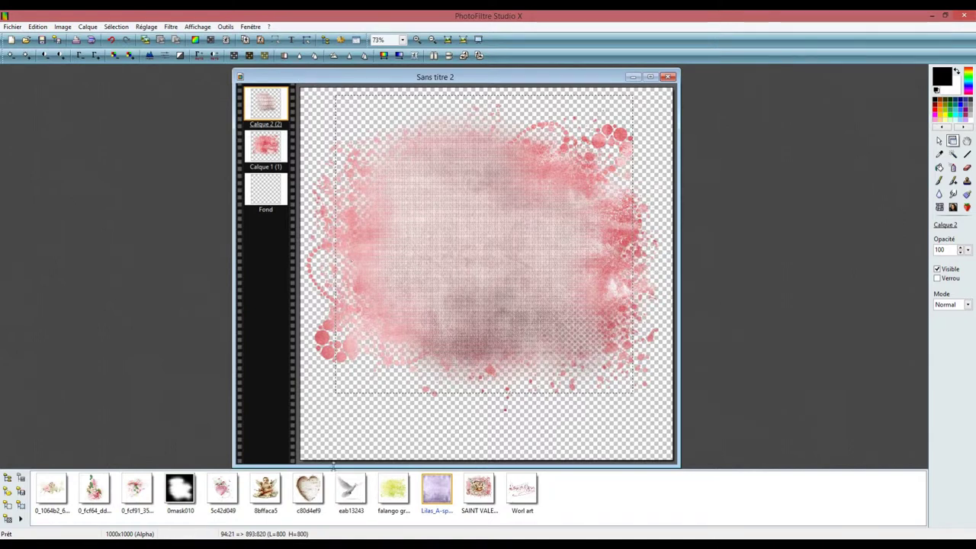
Add the c80d4ef9 heart frame as a layer and position it at about X 256, Y 190
{"action": "left_click", "coordinate": [305, 494]}
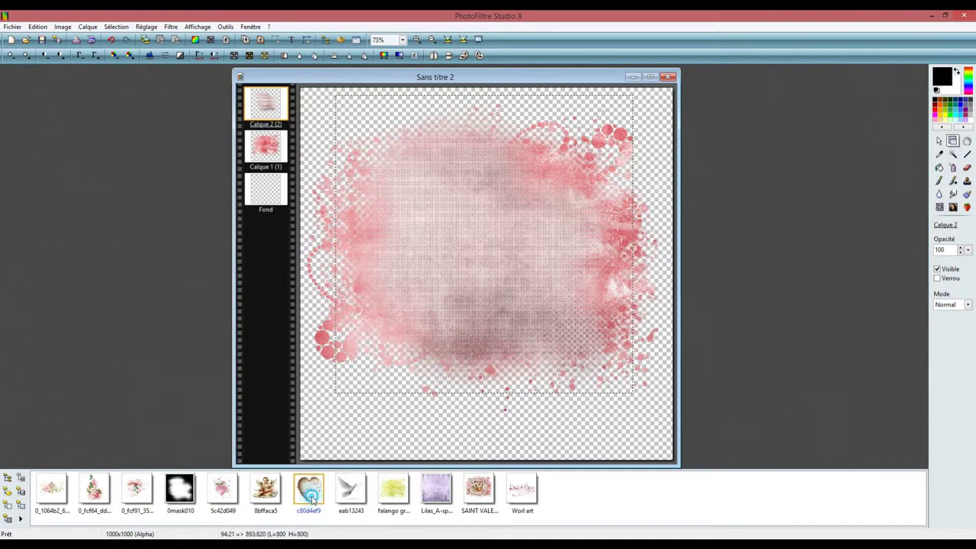
{"action": "left_click_drag", "start_coordinate": [387, 369], "coordinate": [481, 267]}
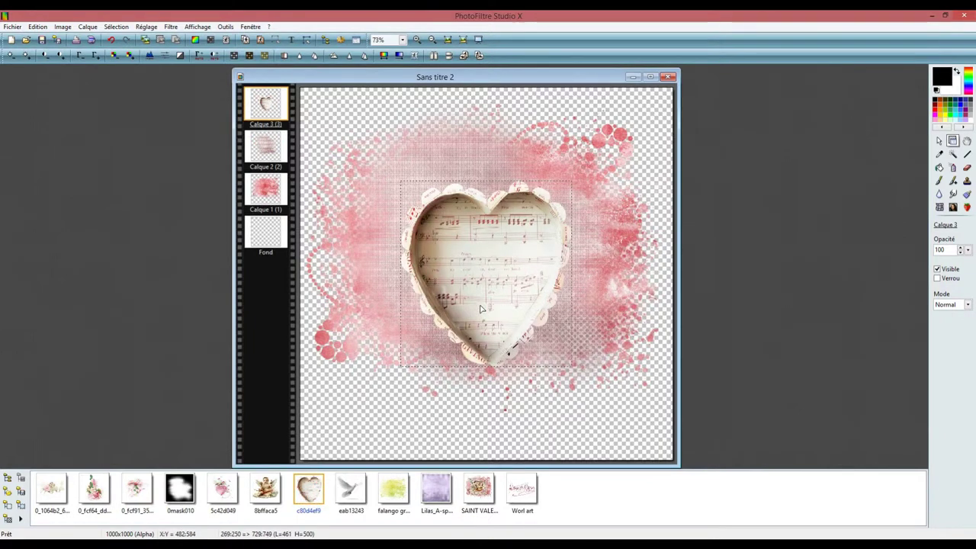
{"action": "left_click_drag", "start_coordinate": [480, 309], "coordinate": [475, 285]}
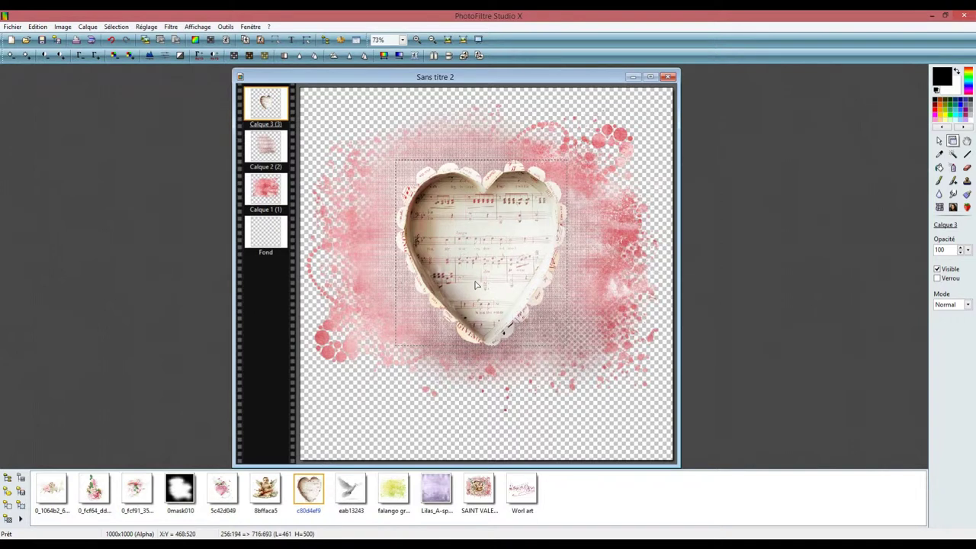
{"action": "key", "text": "Up"}
{"action": "key", "text": "Up"}
{"action": "key", "text": "Up"}
{"action": "key", "text": "Up"}
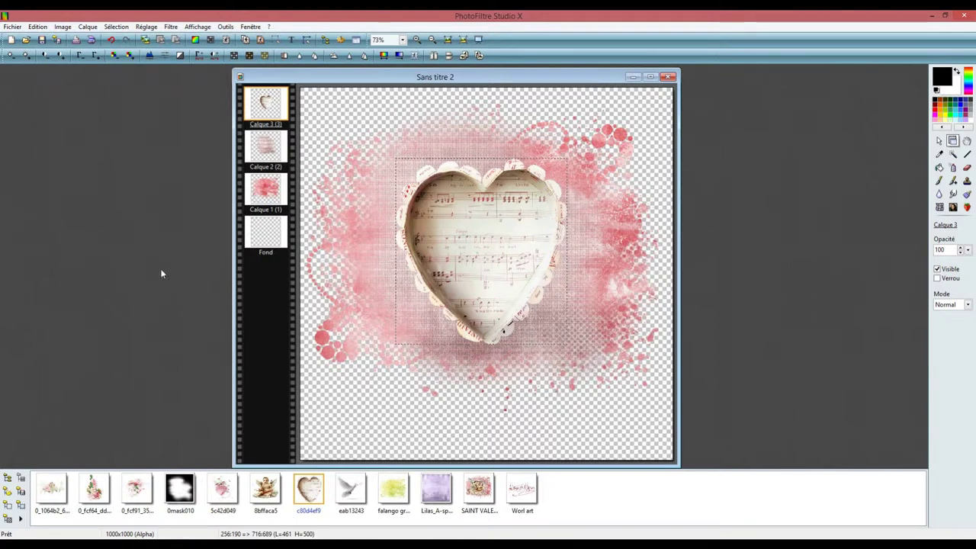
Add the 0_fcf64 rose cluster as a layer and flip it horizontally
{"action": "left_click", "coordinate": [96, 493]}
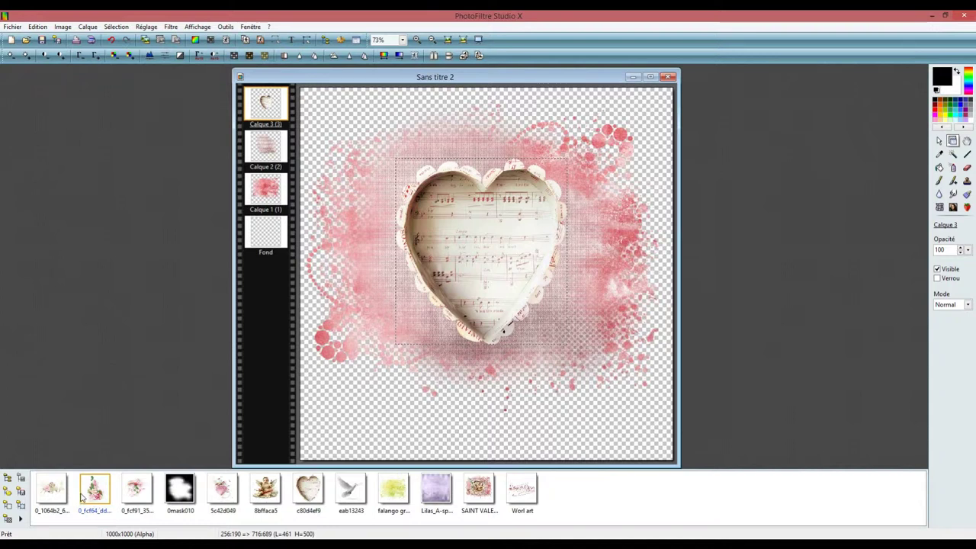
{"action": "left_click_drag", "start_coordinate": [95, 500], "coordinate": [351, 248]}
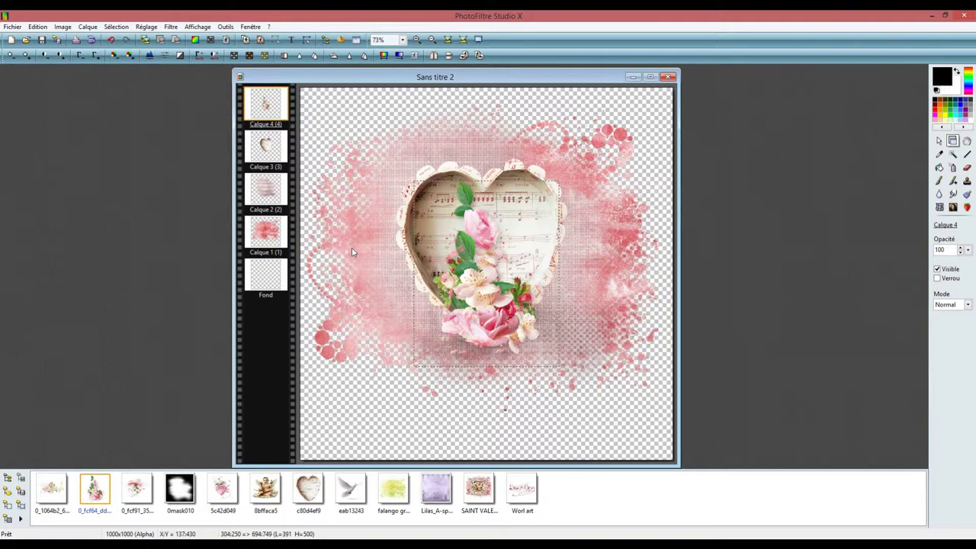
{"action": "left_click", "coordinate": [433, 56]}
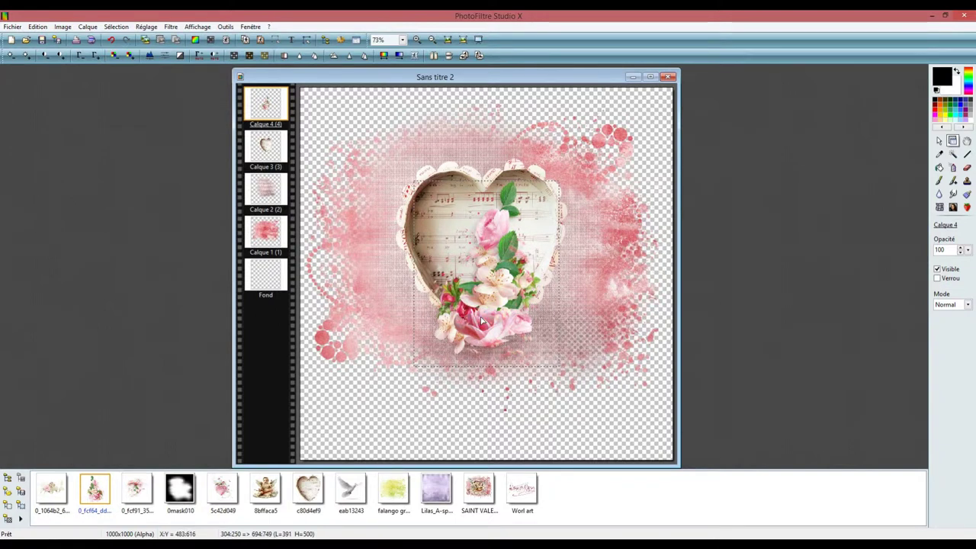
Move the rose cluster to the heart's left side, at about X 0, Y 249
{"action": "left_click_drag", "start_coordinate": [482, 320], "coordinate": [374, 320]}
{"action": "left_click_drag", "start_coordinate": [374, 320], "coordinate": [372, 320]}
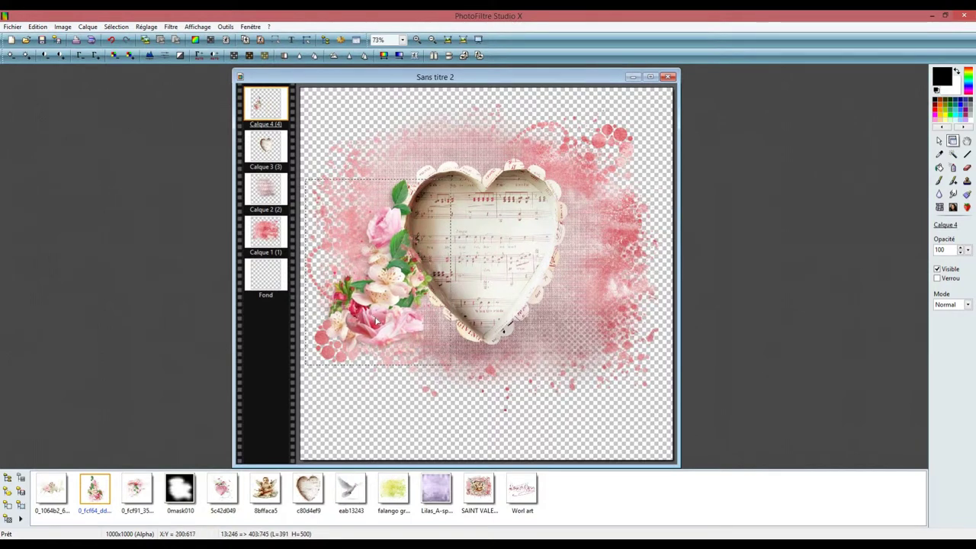
{"action": "key", "text": "Left"}
{"action": "key", "text": "Left"}
{"action": "key", "text": "Left"}
{"action": "key", "text": "Left"}
{"action": "key", "text": "Left"}
{"action": "key", "text": "Left"}
{"action": "key", "text": "Left"}
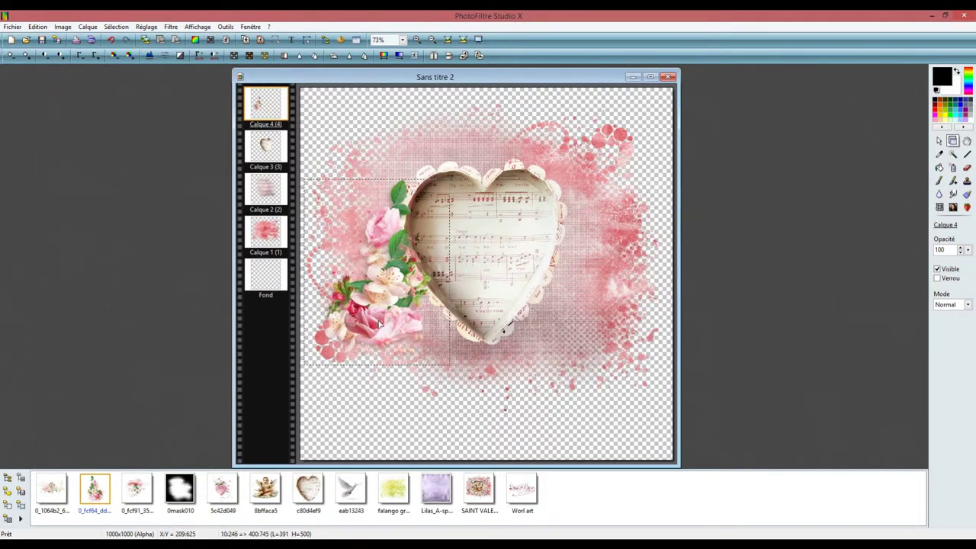
{"action": "key", "text": "Left"}
{"action": "key", "text": "Left"}
{"action": "key", "text": "Left"}
{"action": "key", "text": "Left"}
{"action": "key", "text": "Left"}
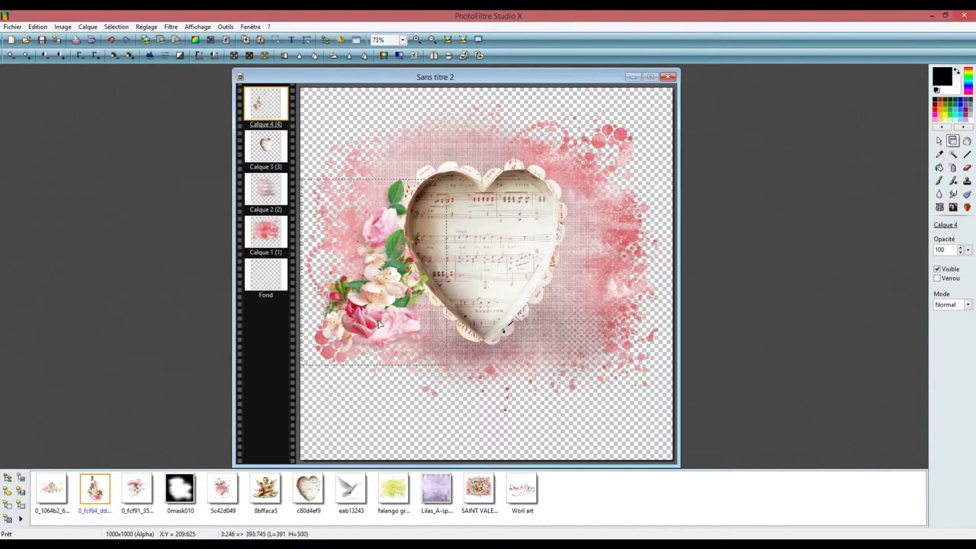
{"action": "key", "text": "Left"}
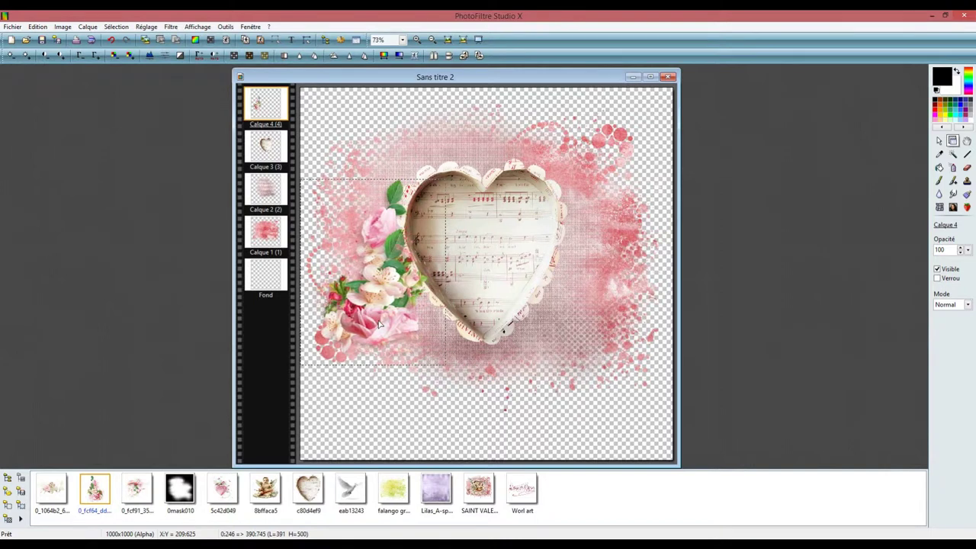
{"action": "key", "text": "Down"}
{"action": "key", "text": "Down"}
{"action": "key", "text": "Down"}
{"action": "key", "text": "Down"}
{"action": "key", "text": "Down"}
{"action": "key", "text": "Down"}
{"action": "key", "text": "Down"}
{"action": "key", "text": "Down"}
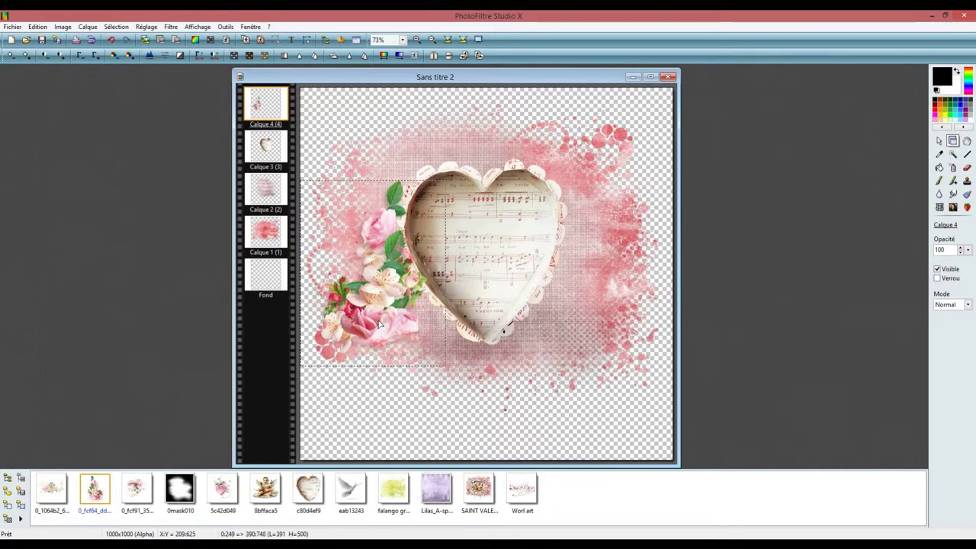
Nudge the rose cluster down beside the heart frame to Y 263, keeping X at 0
{"action": "key", "text": "Down"}
{"action": "key", "text": "Down"}
{"action": "key", "text": "Down"}
{"action": "key", "text": "Down"}
{"action": "key", "text": "Down"}
{"action": "key", "text": "Down"}
{"action": "key", "text": "Down"}
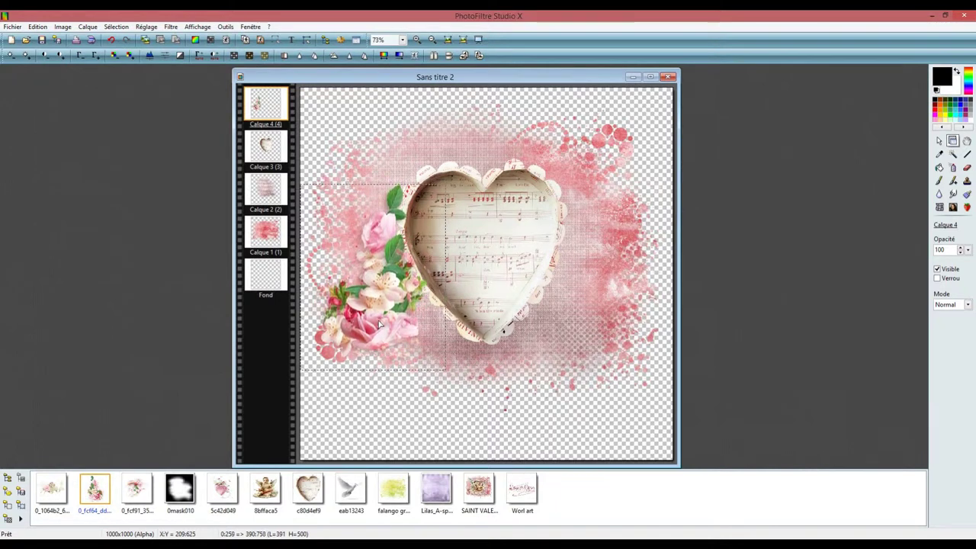
{"action": "key", "text": "Down"}
{"action": "key", "text": "Down"}
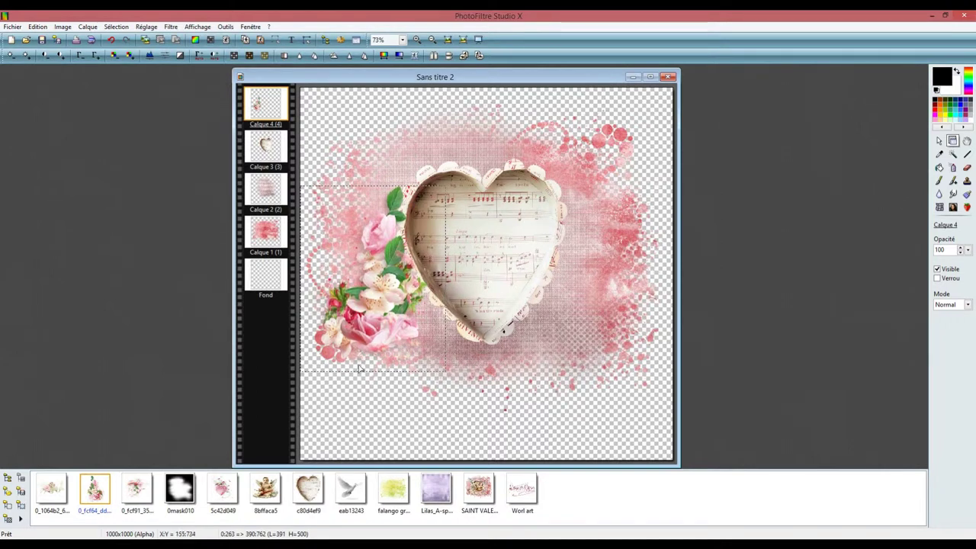
Add the 8bffaca5 Cupid as a layer and position it over the heart frame at about X 174, Y 248
{"action": "left_click", "coordinate": [268, 497]}
{"action": "left_click_drag", "start_coordinate": [267, 497], "coordinate": [466, 269]}
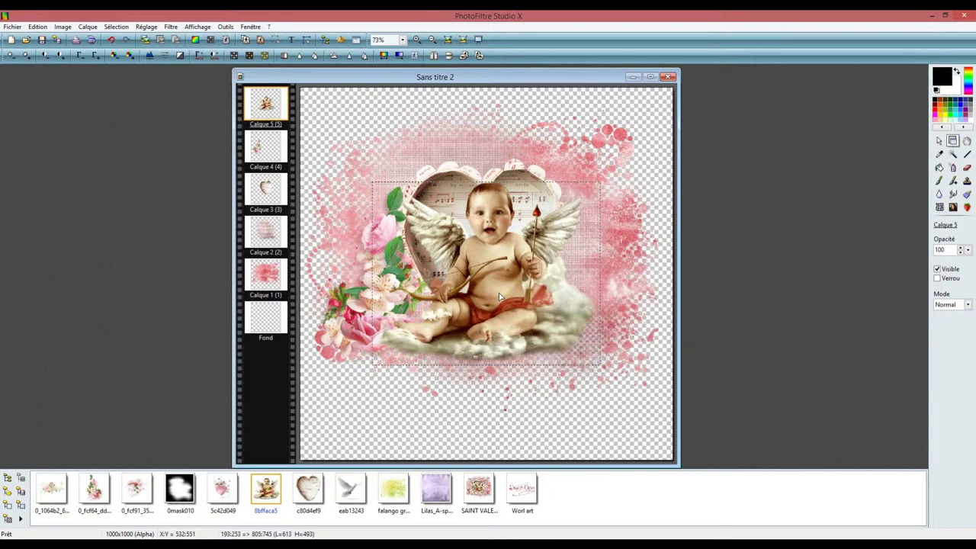
{"action": "key", "text": "Left"}
{"action": "key", "text": "Left"}
{"action": "key", "text": "Left"}
{"action": "key", "text": "Left"}
{"action": "key", "text": "Left"}
{"action": "key", "text": "Left"}
{"action": "key", "text": "Left"}
{"action": "key", "text": "Left"}
{"action": "key", "text": "Left"}
{"action": "key", "text": "Left"}
{"action": "key", "text": "Left"}
{"action": "key", "text": "Left"}
{"action": "key", "text": "Left"}
{"action": "key", "text": "Left"}
{"action": "key", "text": "Left"}
{"action": "key", "text": "Left"}
{"action": "key", "text": "Left"}
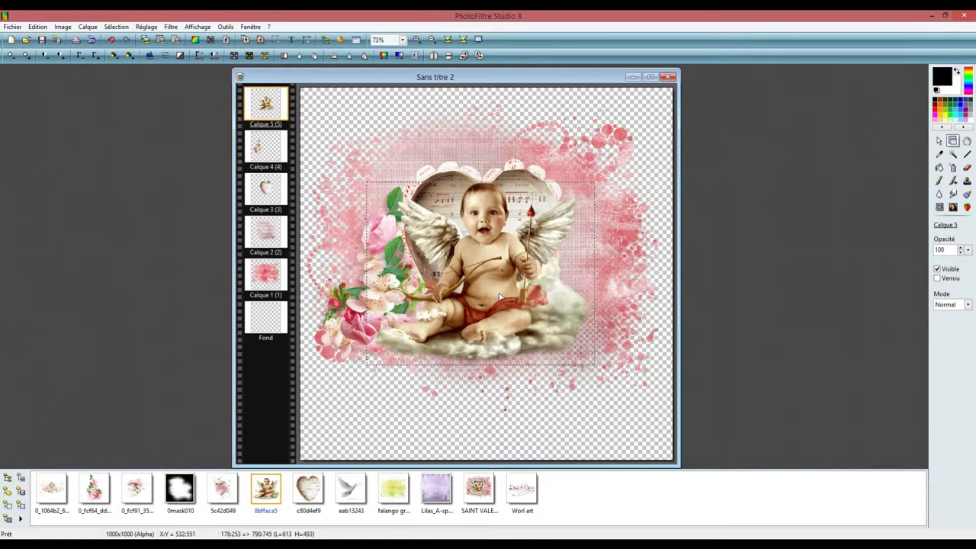
{"action": "key", "text": "Left"}
{"action": "key", "text": "Left"}
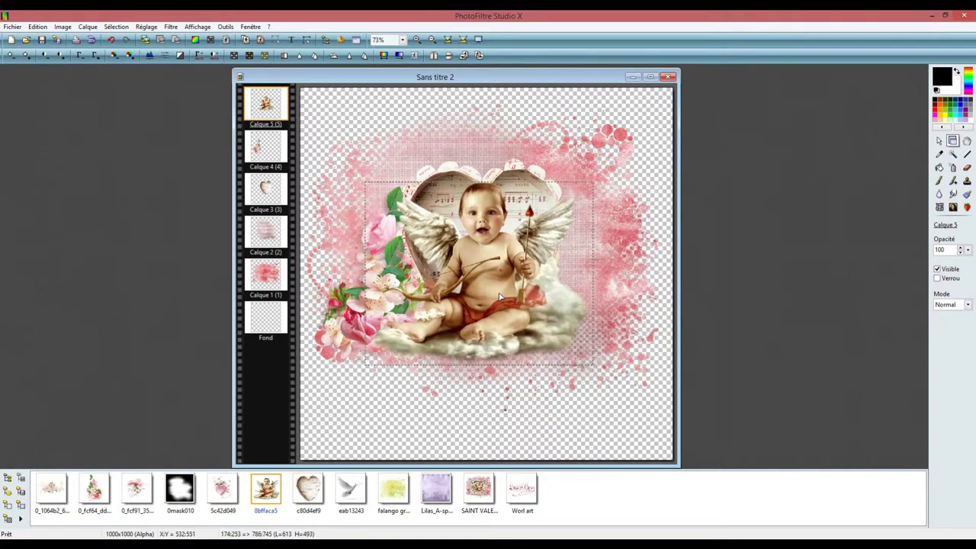
{"action": "key", "text": "Up"}
{"action": "key", "text": "Up"}
{"action": "key", "text": "Up"}
{"action": "key", "text": "Up"}
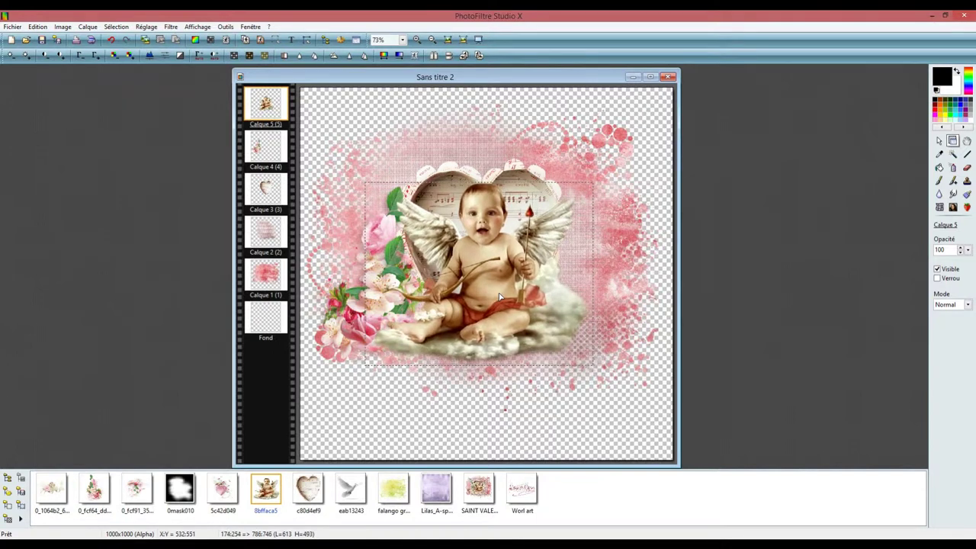
{"action": "key", "text": "Up"}
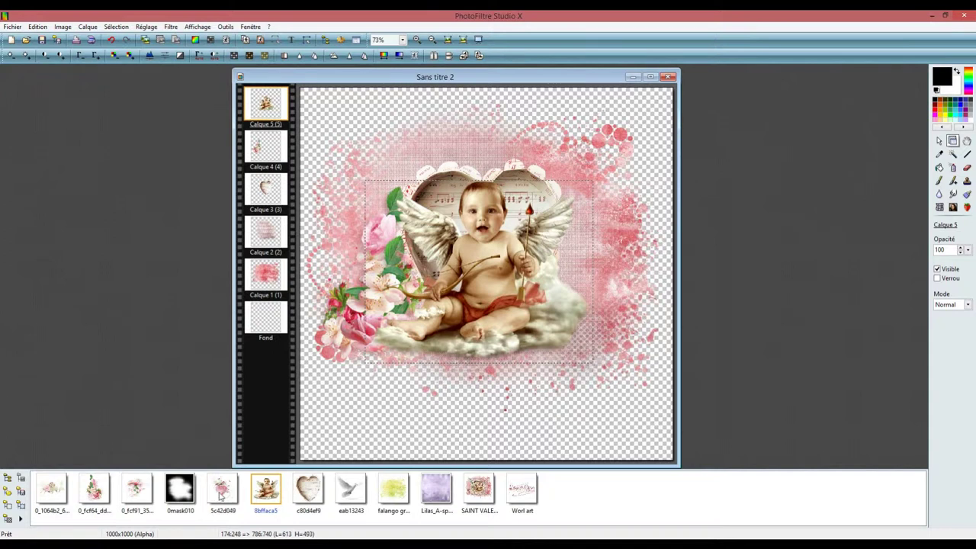
Add the 5c42d049 pink heart with flowers as a layer and flip it horizontally
{"action": "left_click", "coordinate": [220, 494]}
{"action": "left_click_drag", "start_coordinate": [224, 495], "coordinate": [562, 315]}
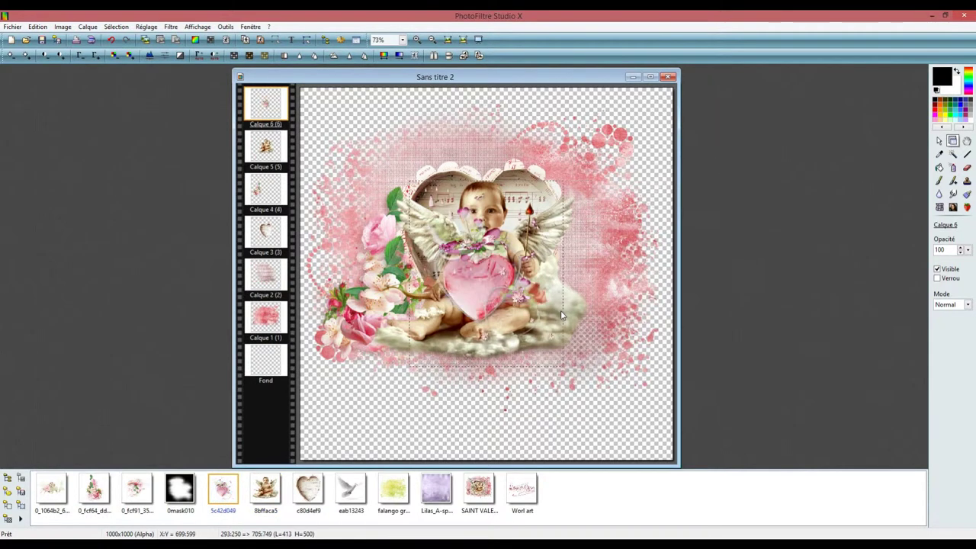
{"action": "left_click", "coordinate": [433, 55]}
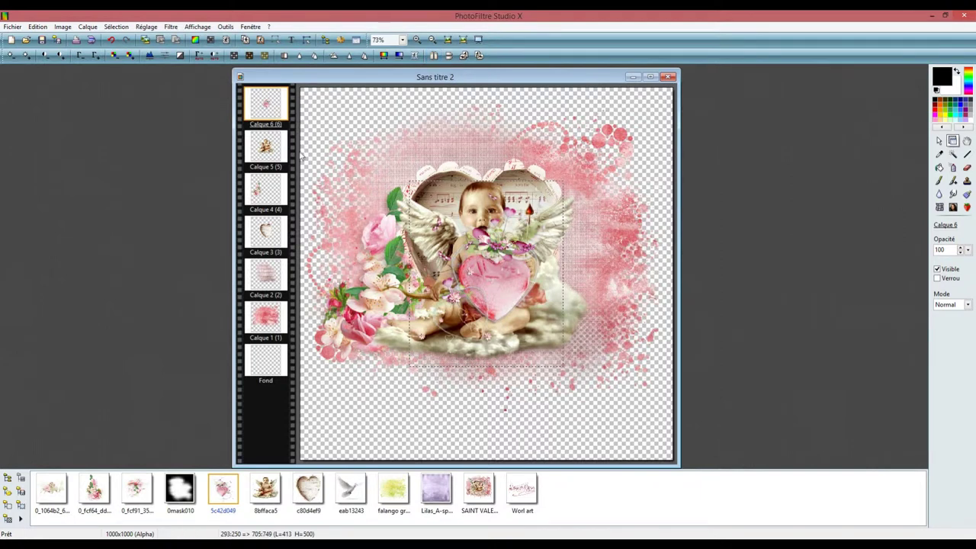
Set the pink heart layer's manual position to X 542, Y 428 and its width to 290 pixels, keeping proportions
{"action": "right_click", "coordinate": [269, 109]}
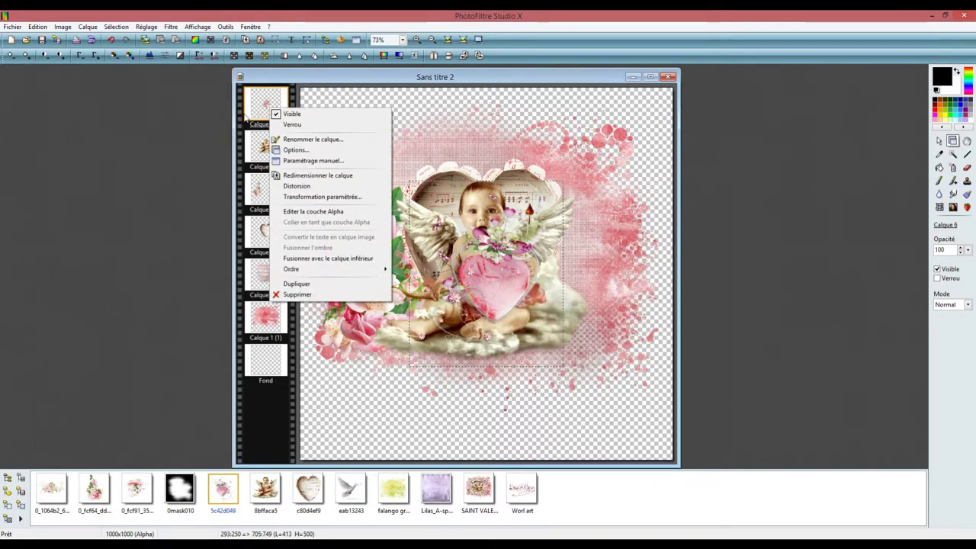
{"action": "left_click", "coordinate": [294, 160]}
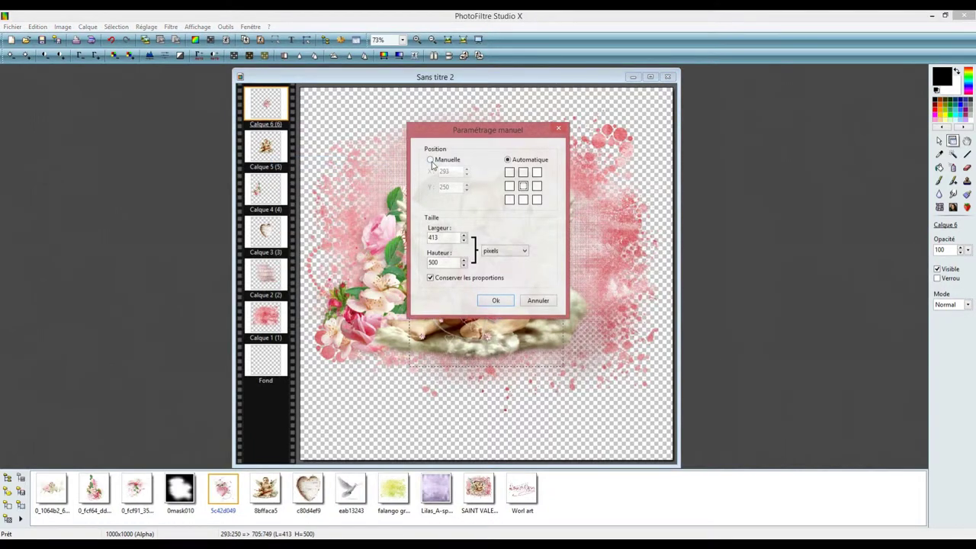
{"action": "left_click", "coordinate": [431, 160]}
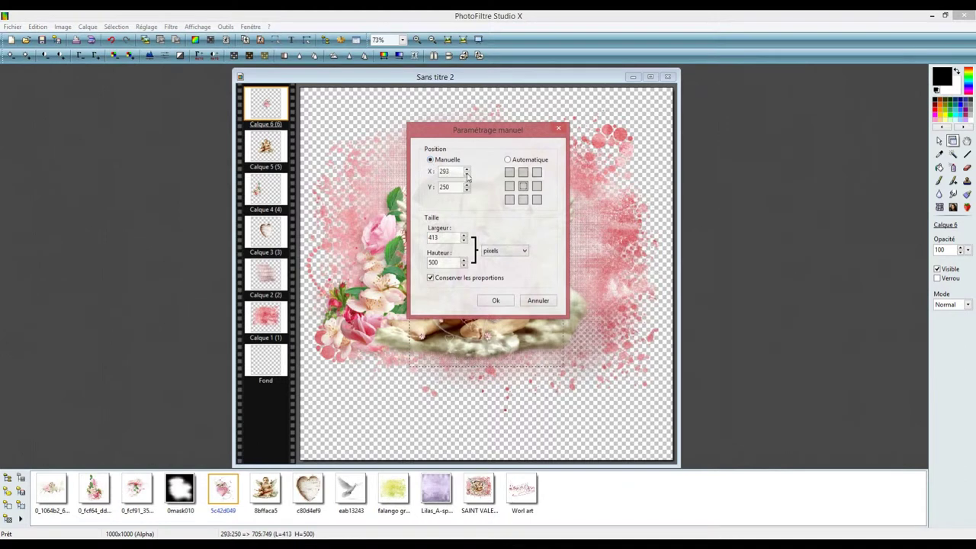
{"action": "left_click_drag", "start_coordinate": [454, 173], "coordinate": [430, 173]}
{"action": "type", "text": "542"}
{"action": "double_click", "coordinate": [453, 186]}
{"action": "type", "text": "42"}
{"action": "double_click", "coordinate": [433, 237]}
{"action": "type", "text": "290"}
{"action": "left_click", "coordinate": [493, 301]}
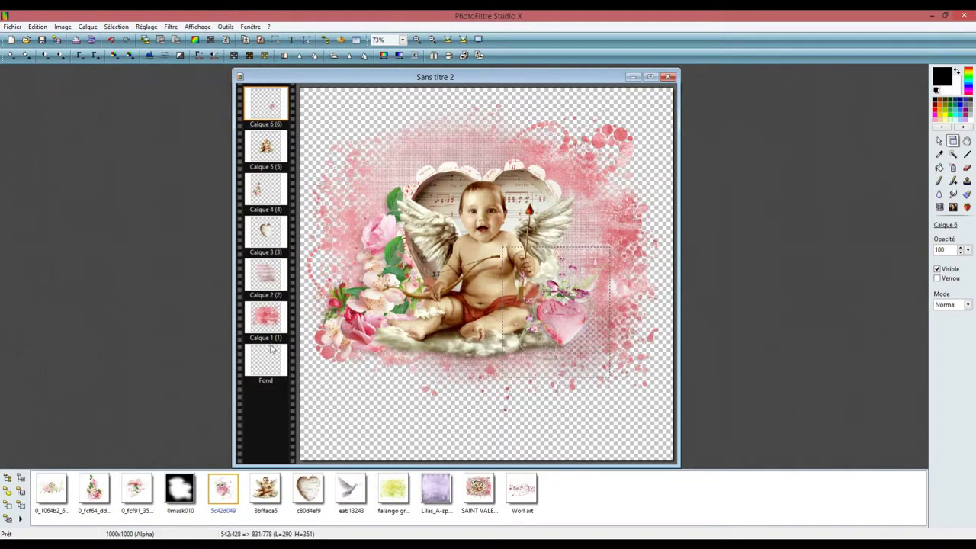
Add the 0_1064b2 rose and leaf garland as a layer and flip it horizontally
{"action": "left_click", "coordinate": [48, 497]}
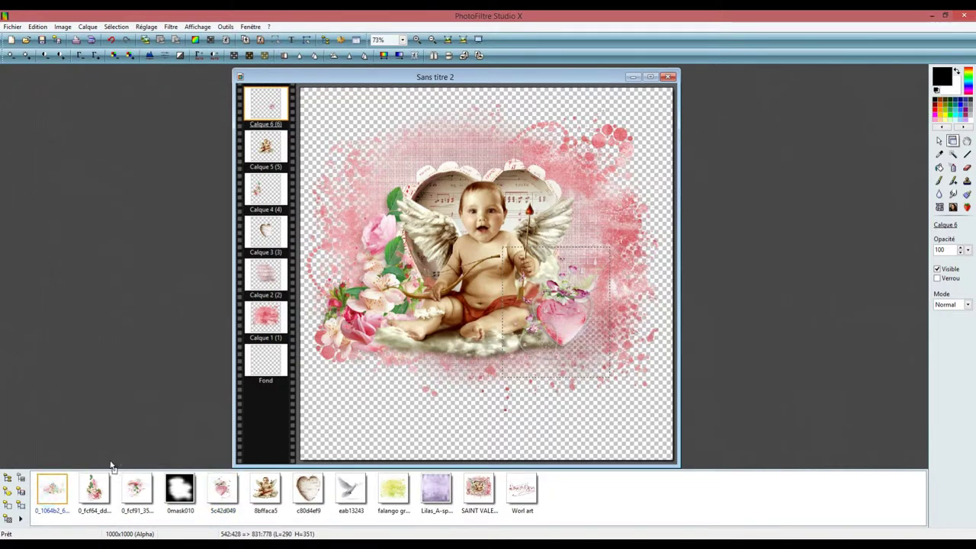
{"action": "left_click_drag", "start_coordinate": [421, 343], "coordinate": [421, 342]}
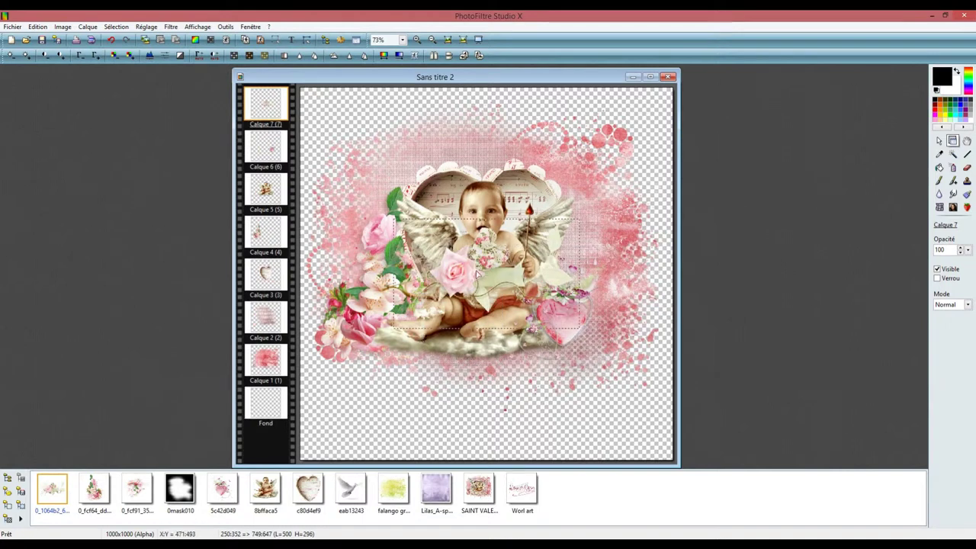
{"action": "left_click", "coordinate": [433, 56]}
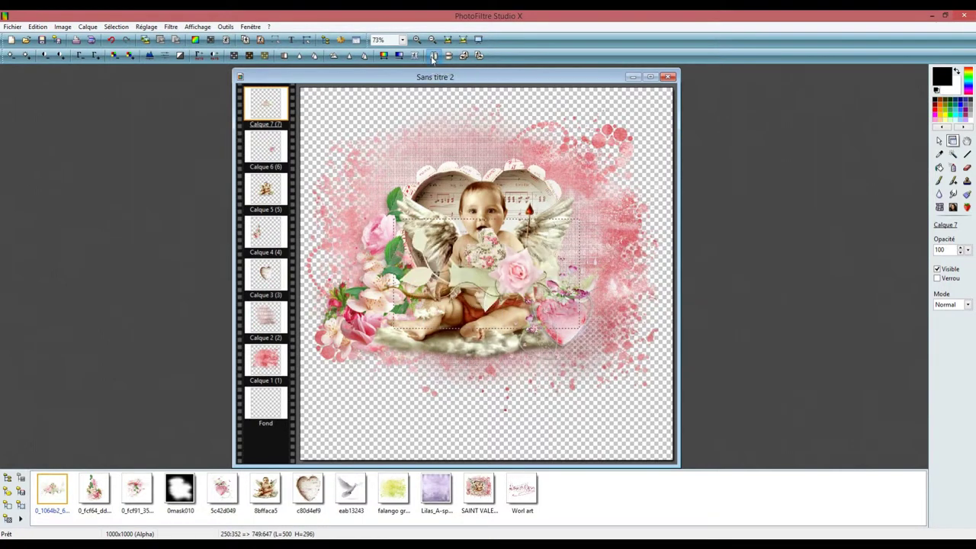
Set the garland layer's manual position to X 137, Y 564 and its width to 398 pixels, keeping proportions
{"action": "right_click", "coordinate": [266, 111]}
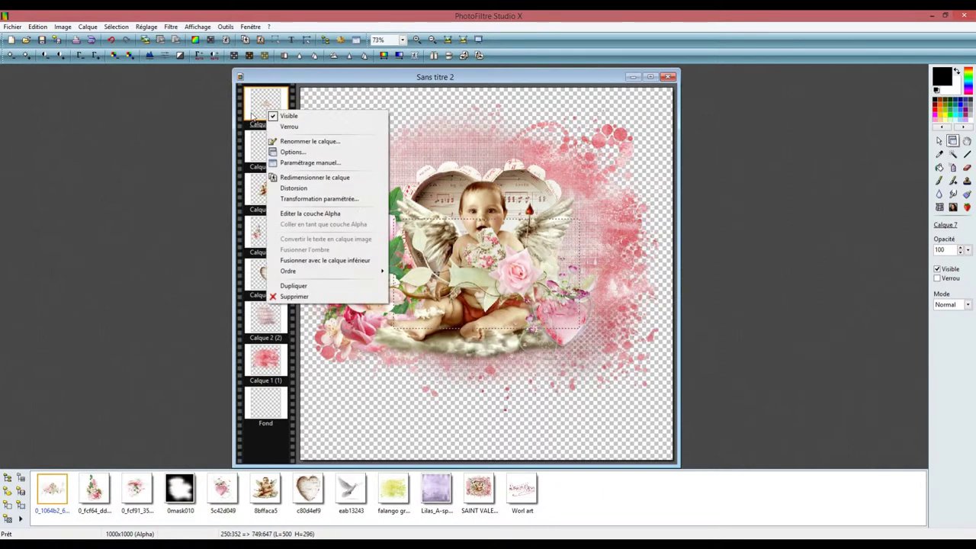
{"action": "left_click", "coordinate": [297, 162]}
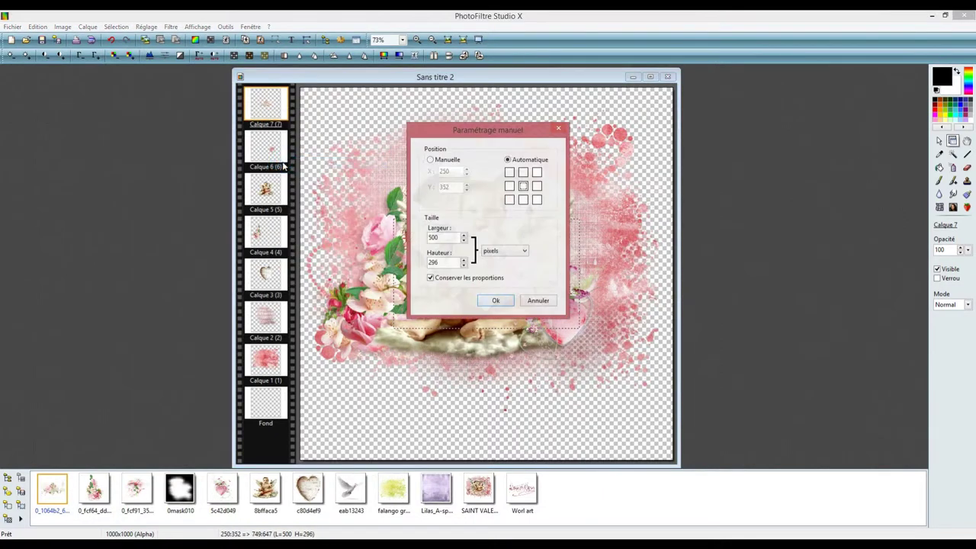
{"action": "left_click", "coordinate": [430, 159]}
{"action": "double_click", "coordinate": [452, 171]}
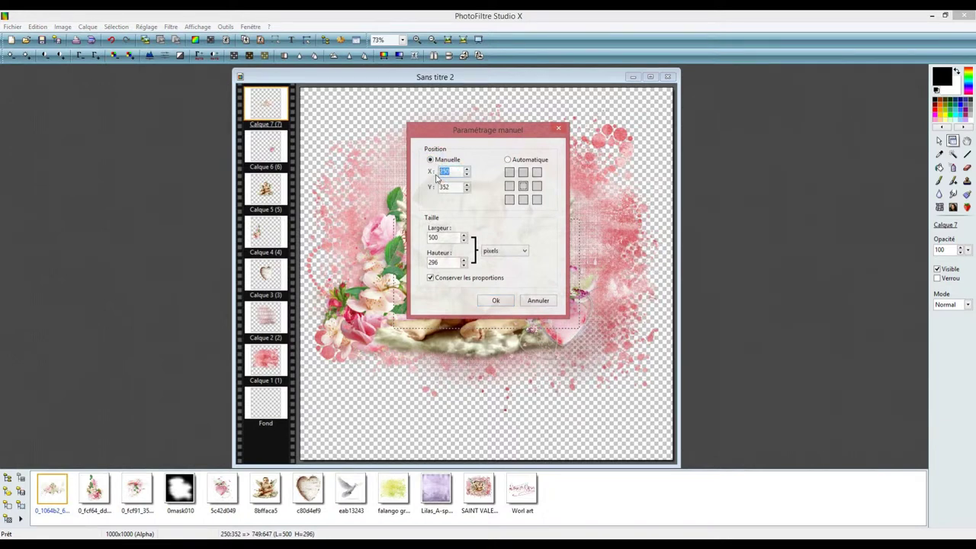
{"action": "type", "text": "137"}
{"action": "double_click", "coordinate": [459, 189]}
{"action": "type", "text": "564"}
{"action": "double_click", "coordinate": [451, 238]}
{"action": "type", "text": "398"}
{"action": "left_click", "coordinate": [496, 300]}
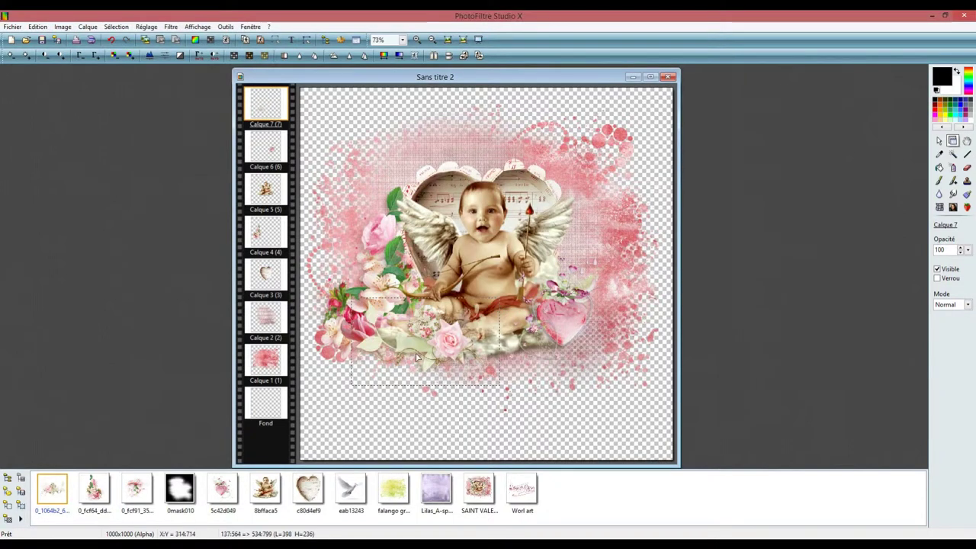
Duplicate the garland layer and flip the copy horizontally
{"action": "right_click", "coordinate": [272, 114]}
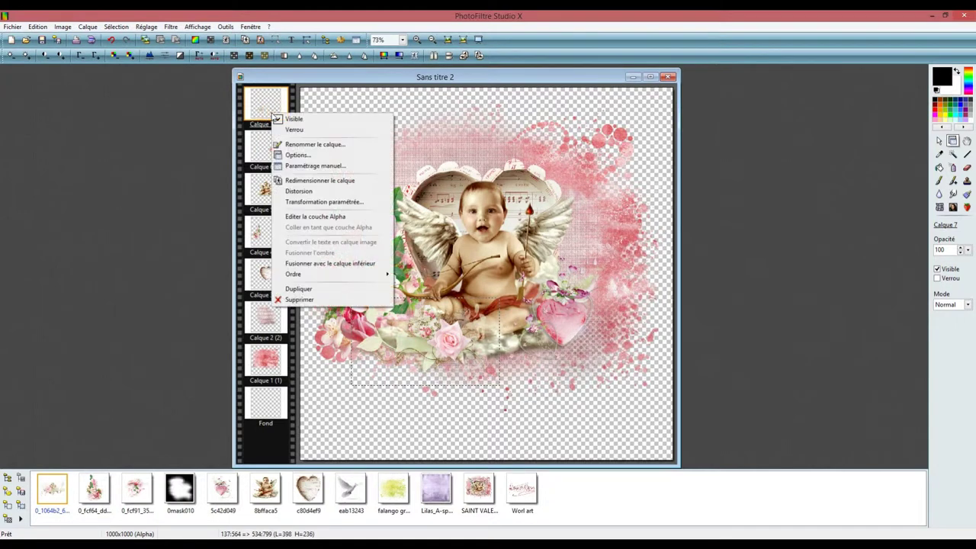
{"action": "left_click", "coordinate": [305, 289]}
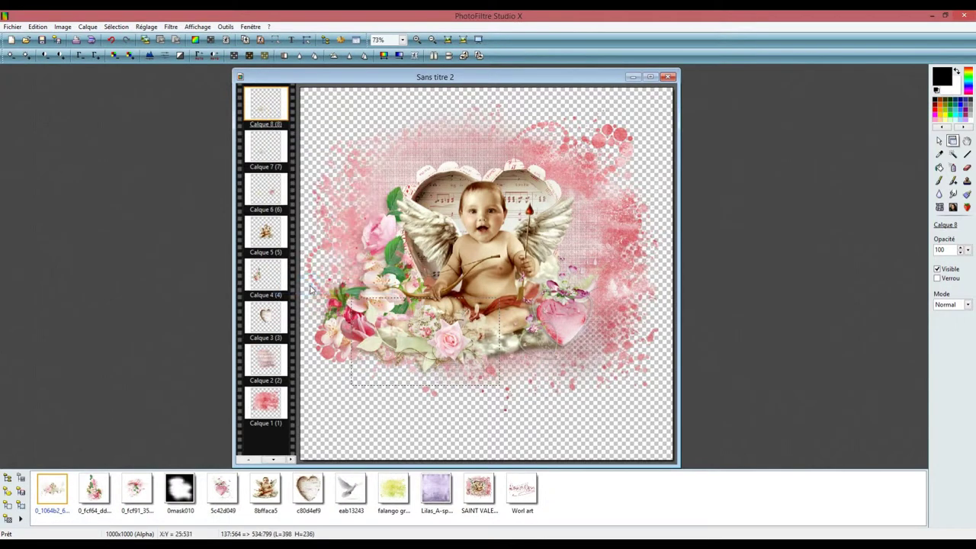
{"action": "left_click", "coordinate": [434, 56]}
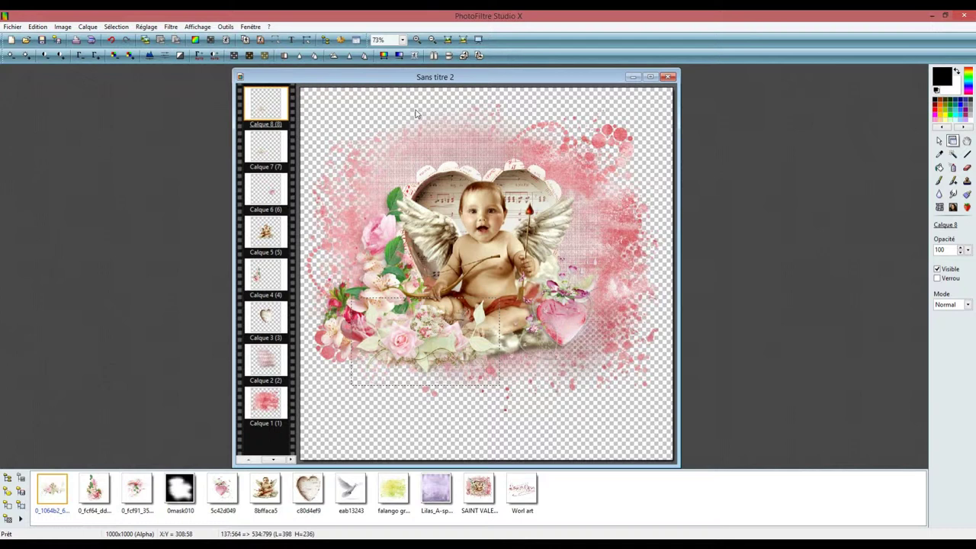
Move the flipped garland copy horizontally to X 409, keeping its Y position at 564
{"action": "key", "text": "Right"}
{"action": "key", "text": "Right"}
{"action": "key", "text": "Right"}
{"action": "key", "text": "Right"}
{"action": "key", "text": "Right"}
{"action": "key", "text": "Right"}
{"action": "key", "text": "Right"}
{"action": "key", "text": "Right"}
{"action": "key", "text": "Right"}
{"action": "key", "text": "Right"}
{"action": "key", "text": "Right"}
{"action": "key", "text": "Right"}
{"action": "key", "text": "Right"}
{"action": "key", "text": "Right"}
{"action": "key", "text": "Right"}
{"action": "key", "text": "Right"}
{"action": "key", "text": "Right"}
{"action": "key", "text": "Right"}
{"action": "key", "text": "Right"}
{"action": "key", "text": "Right"}
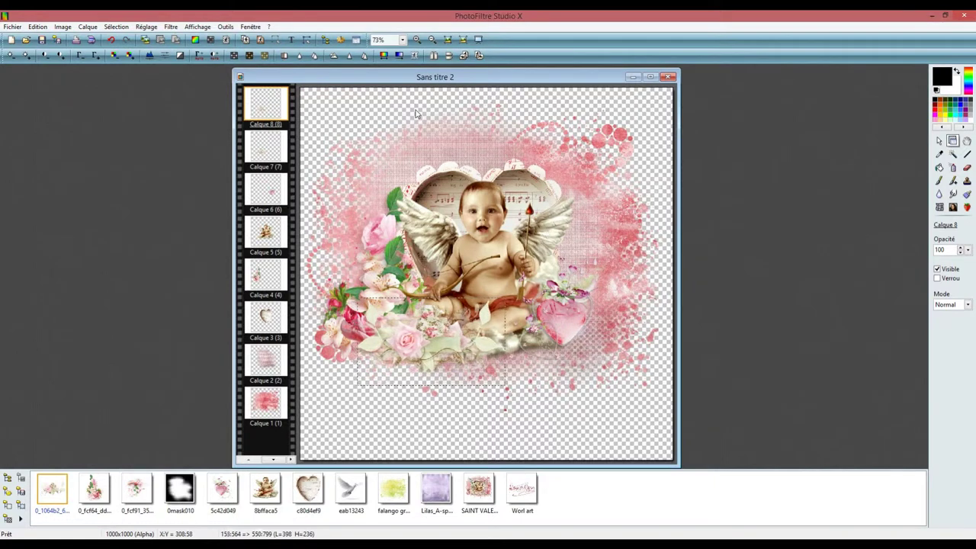
{"action": "key", "text": "Right"}
{"action": "key", "text": "Right"}
{"action": "key", "text": "Right"}
{"action": "key", "text": "Right"}
{"action": "key", "text": "Right"}
{"action": "key", "text": "Right"}
{"action": "key", "text": "Right"}
{"action": "key", "text": "Right"}
{"action": "key", "text": "Right"}
{"action": "key", "text": "Right"}
{"action": "key", "text": "Right"}
{"action": "key", "text": "Right"}
{"action": "key", "text": "Right"}
{"action": "key", "text": "Right"}
{"action": "key", "text": "Right"}
{"action": "key", "text": "Right"}
{"action": "key", "text": "Right"}
{"action": "key", "text": "Right"}
{"action": "key", "text": "Right"}
{"action": "key", "text": "Right"}
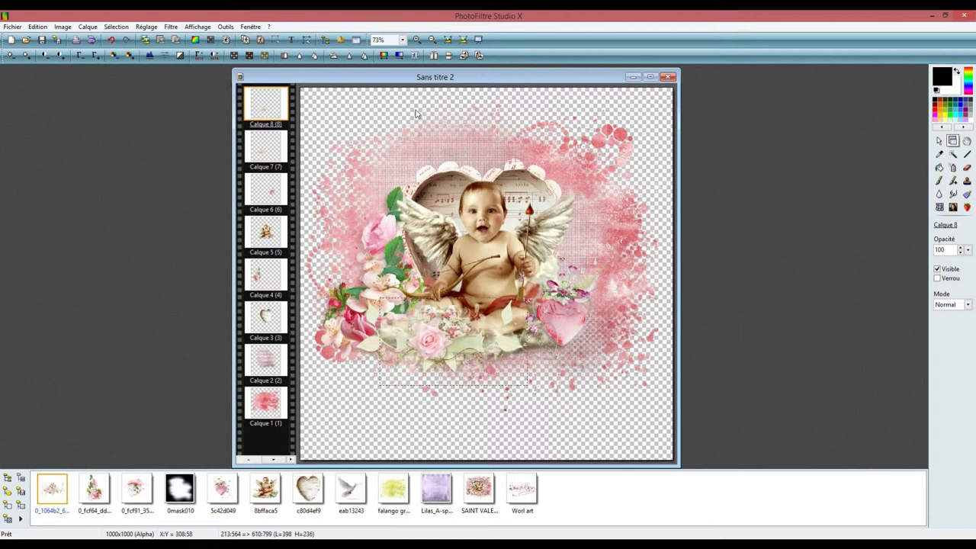
{"action": "key", "text": "Right"}
{"action": "key", "text": "Right"}
{"action": "key", "text": "Right"}
{"action": "key", "text": "Right"}
{"action": "key", "text": "Right"}
{"action": "key", "text": "Right"}
{"action": "key", "text": "Right"}
{"action": "key", "text": "Right"}
{"action": "key", "text": "Right"}
{"action": "key", "text": "Right"}
{"action": "key", "text": "Right"}
{"action": "key", "text": "Right"}
{"action": "key", "text": "Right"}
{"action": "key", "text": "Right"}
{"action": "key", "text": "Right"}
{"action": "key", "text": "Right"}
{"action": "key", "text": "Right"}
{"action": "key", "text": "Right"}
{"action": "key", "text": "Right"}
{"action": "key", "text": "Right"}
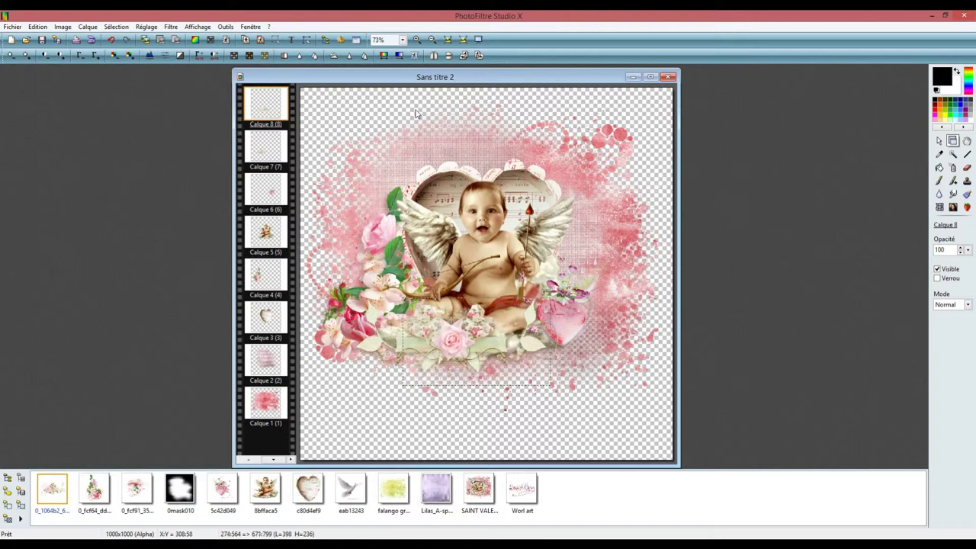
{"action": "key", "text": "Right"}
{"action": "key", "text": "Right"}
{"action": "key", "text": "Right"}
{"action": "key", "text": "Right"}
{"action": "key", "text": "Right"}
{"action": "key", "text": "Right"}
{"action": "key", "text": "Right"}
{"action": "key", "text": "Right"}
{"action": "key", "text": "Right"}
{"action": "key", "text": "Right"}
{"action": "key", "text": "Right"}
{"action": "key", "text": "Right"}
{"action": "key", "text": "Right"}
{"action": "key", "text": "Right"}
{"action": "key", "text": "Right"}
{"action": "key", "text": "Right"}
{"action": "key", "text": "Right"}
{"action": "key", "text": "Right"}
{"action": "key", "text": "Right"}
{"action": "key", "text": "Right"}
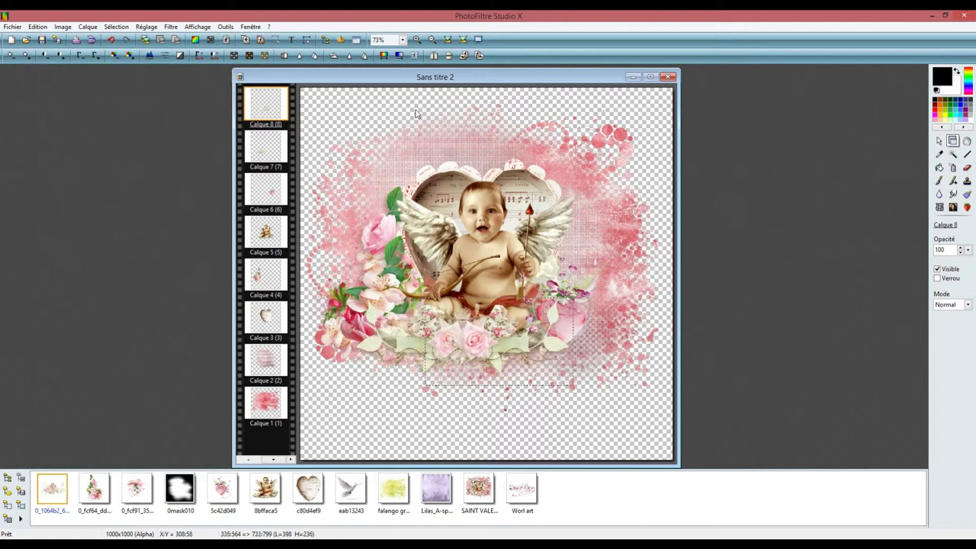
{"action": "key", "text": "Right"}
{"action": "key", "text": "Right"}
{"action": "key", "text": "Right"}
{"action": "key", "text": "Right"}
{"action": "key", "text": "Right"}
{"action": "key", "text": "Right"}
{"action": "key", "text": "Right"}
{"action": "key", "text": "Right"}
{"action": "key", "text": "Right"}
{"action": "key", "text": "Right"}
{"action": "key", "text": "Right"}
{"action": "key", "text": "Right"}
{"action": "key", "text": "Right"}
{"action": "key", "text": "Right"}
{"action": "key", "text": "Right"}
{"action": "key", "text": "Right"}
{"action": "key", "text": "Right"}
{"action": "key", "text": "Right"}
{"action": "key", "text": "Right"}
{"action": "key", "text": "Right"}
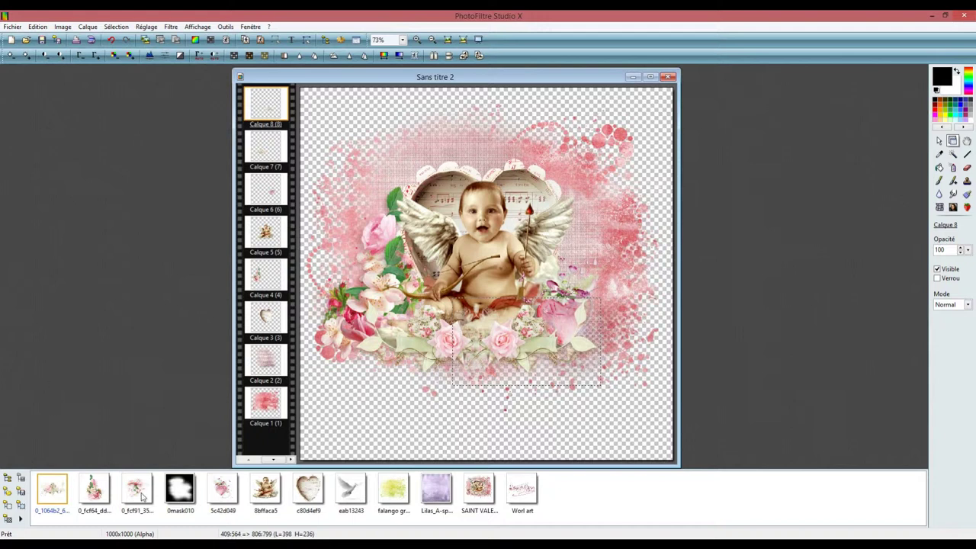
Add the 0_fcf91 pink bird with roses as a layer and flip it horizontally
{"action": "left_click_drag", "start_coordinate": [141, 496], "coordinate": [532, 198]}
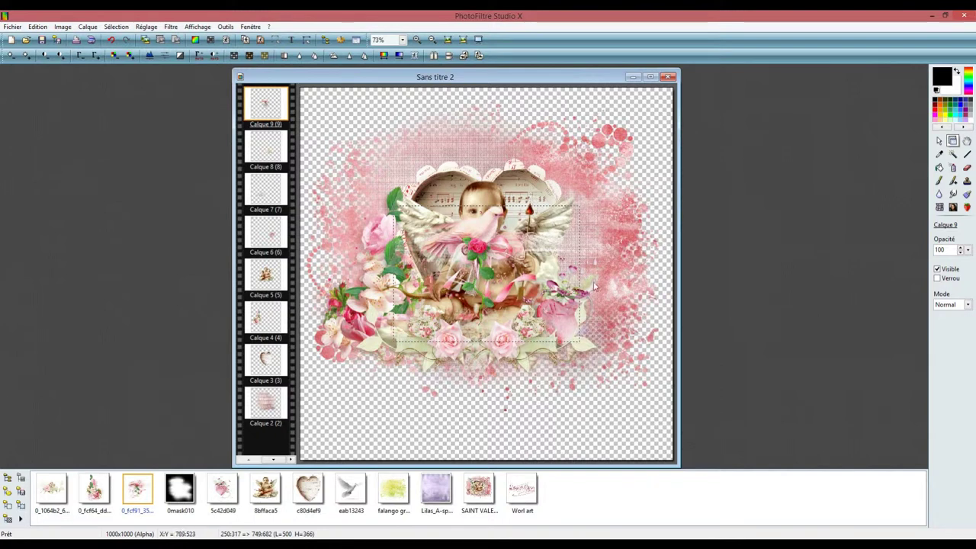
{"action": "left_click", "coordinate": [433, 57]}
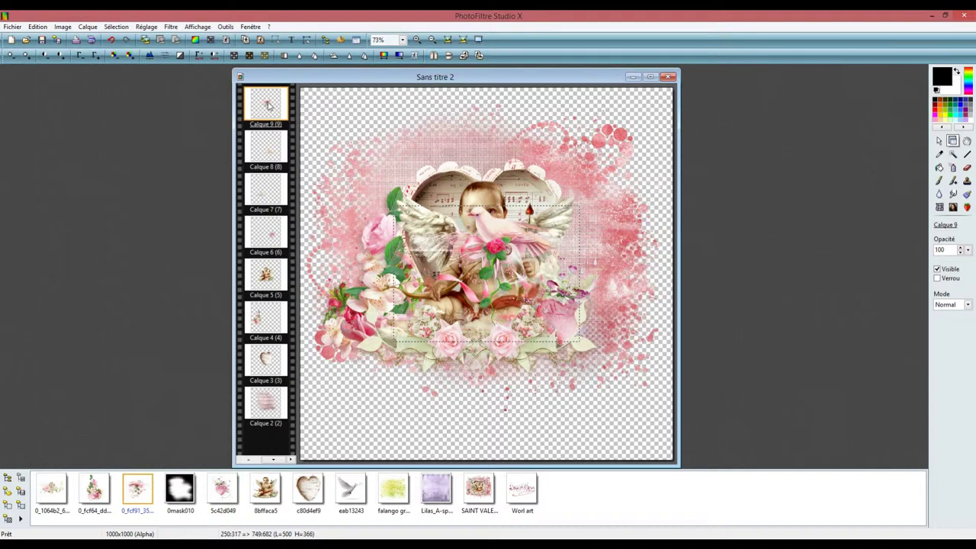
Set the pink bird layer's manual position to X 525, Y 137 and its width to 351 pixels, keeping proportions
{"action": "right_click", "coordinate": [269, 105]}
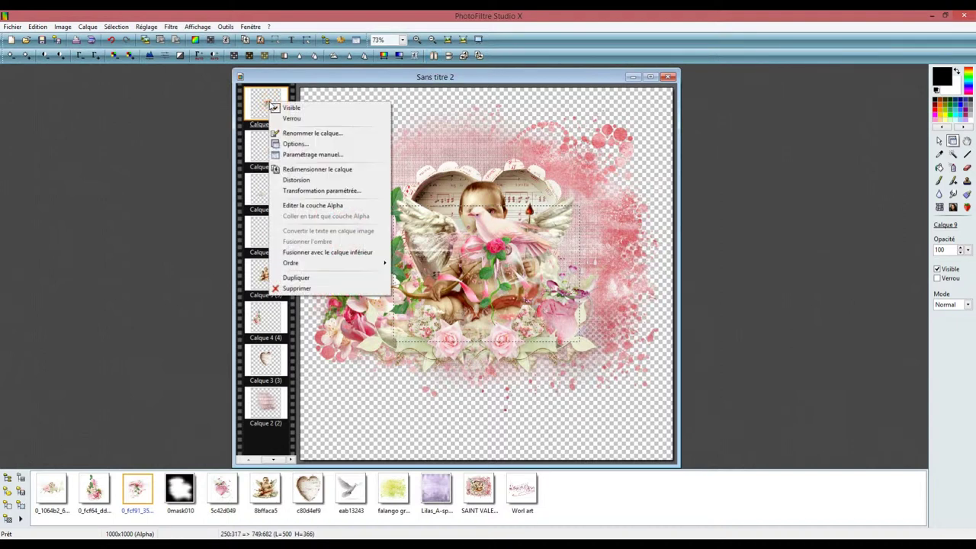
{"action": "left_click", "coordinate": [298, 156]}
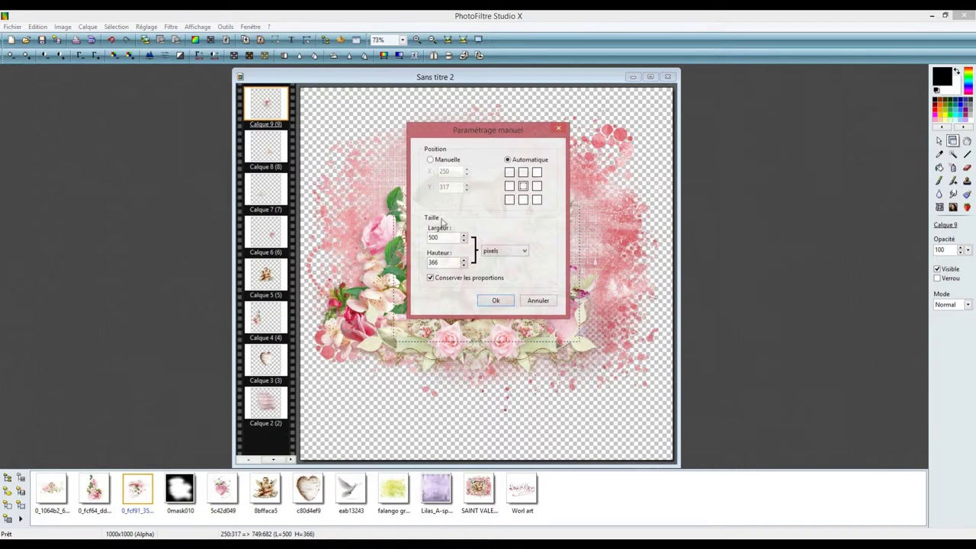
{"action": "left_click", "coordinate": [430, 160]}
{"action": "double_click", "coordinate": [445, 172]}
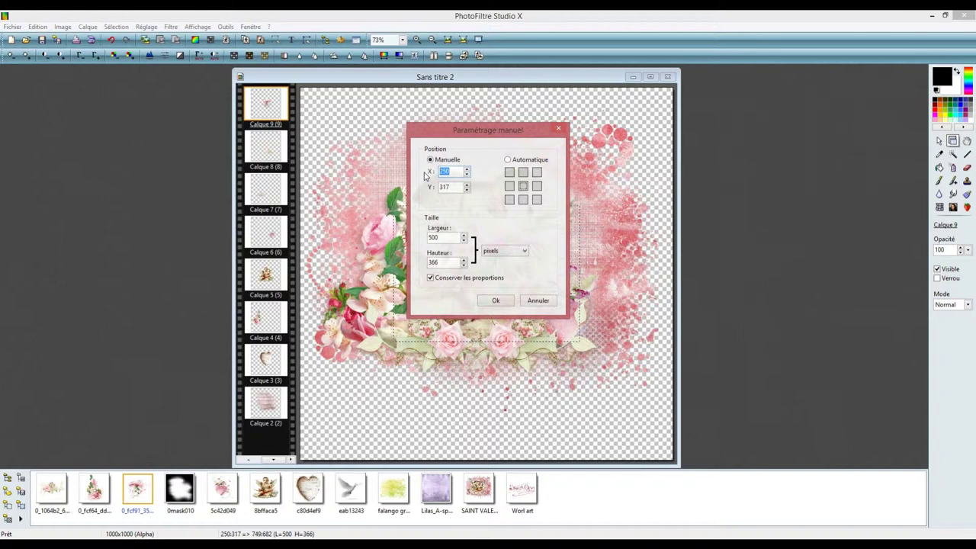
{"action": "type", "text": "5"}
{"action": "double_click", "coordinate": [451, 187]}
{"action": "type", "text": "1"}
{"action": "double_click", "coordinate": [449, 237]}
{"action": "type", "text": "351"}
{"action": "left_click", "coordinate": [494, 302]}
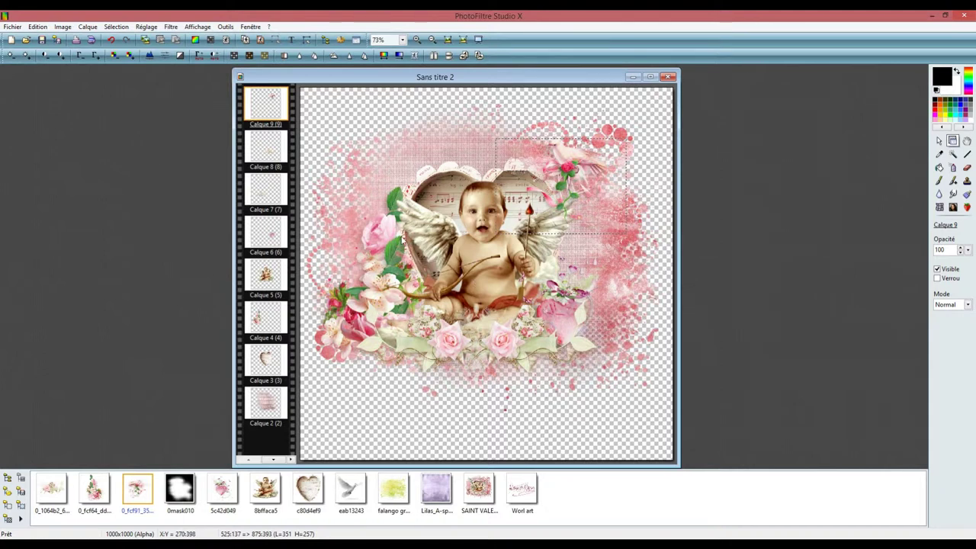
Add the eab13243 white dove as a layer and move it to about X 14, Y 7
{"action": "left_click", "coordinate": [360, 496]}
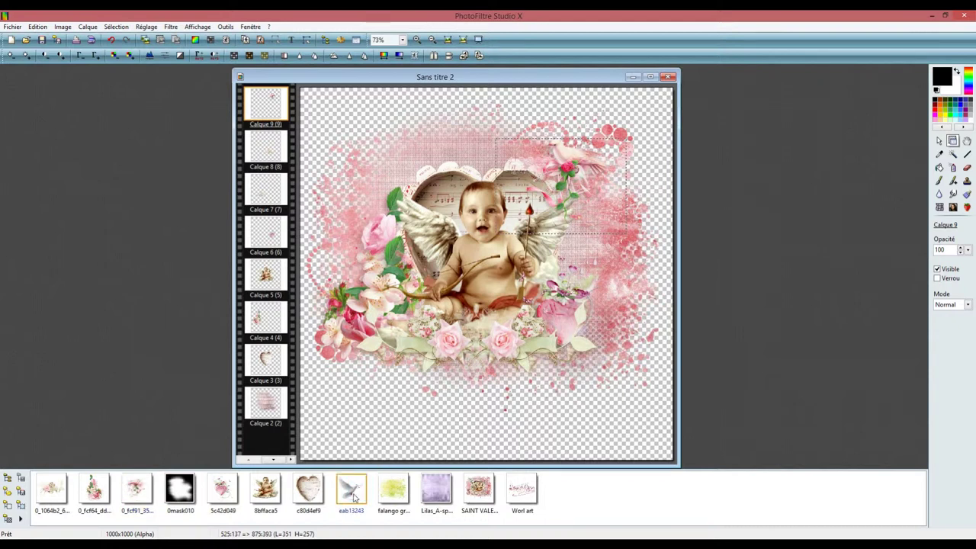
{"action": "left_click_drag", "start_coordinate": [351, 496], "coordinate": [384, 160]}
{"action": "left_click_drag", "start_coordinate": [491, 289], "coordinate": [389, 174]}
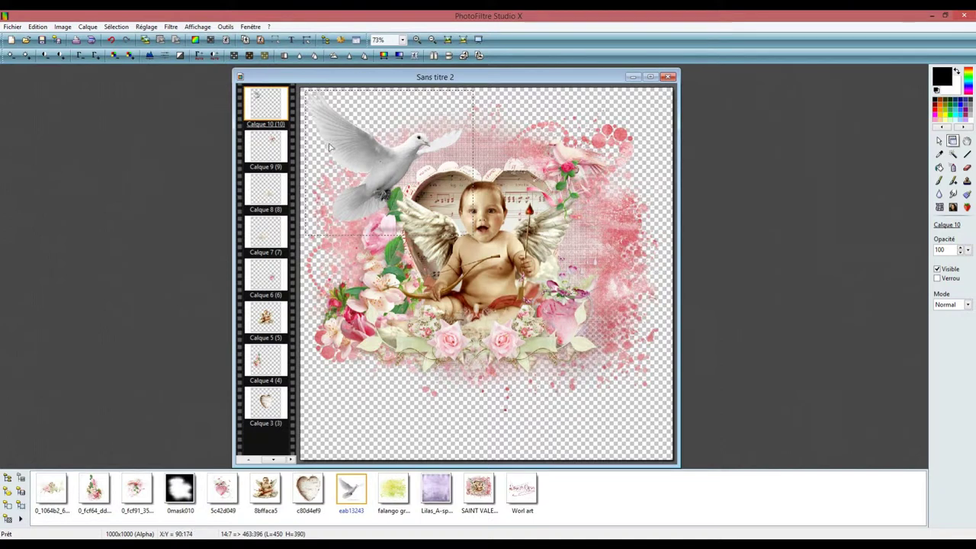
Set the white dove layer's manual position to X 90, Y 88 and its width to 273 pixels, keeping proportions
{"action": "right_click", "coordinate": [262, 110]}
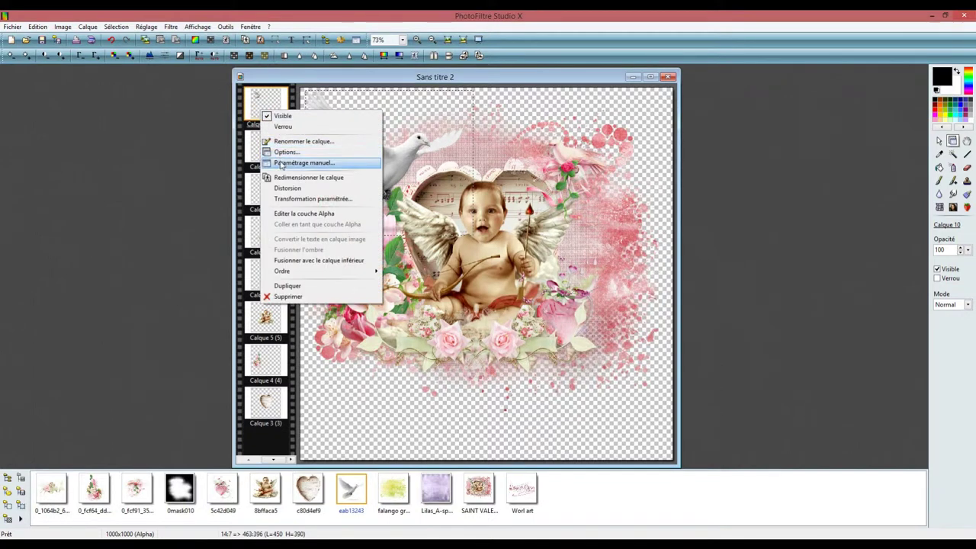
{"action": "left_click", "coordinate": [283, 162]}
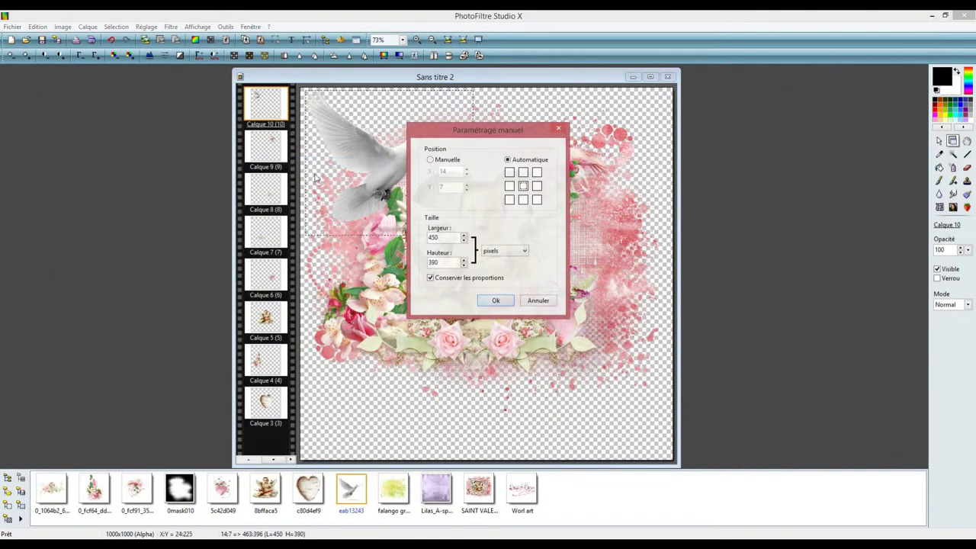
{"action": "left_click", "coordinate": [432, 162]}
{"action": "left_click", "coordinate": [454, 171]}
{"action": "left_click_drag", "start_coordinate": [454, 170], "coordinate": [414, 174]}
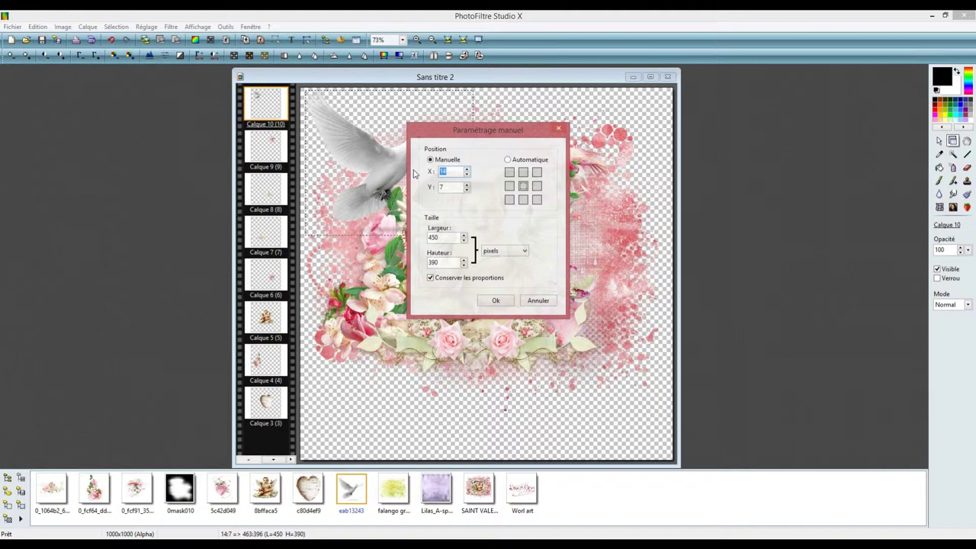
{"action": "type", "text": "90"}
{"action": "left_click_drag", "start_coordinate": [456, 187], "coordinate": [435, 189]}
{"action": "type", "text": "88"}
{"action": "left_click_drag", "start_coordinate": [453, 238], "coordinate": [412, 242]}
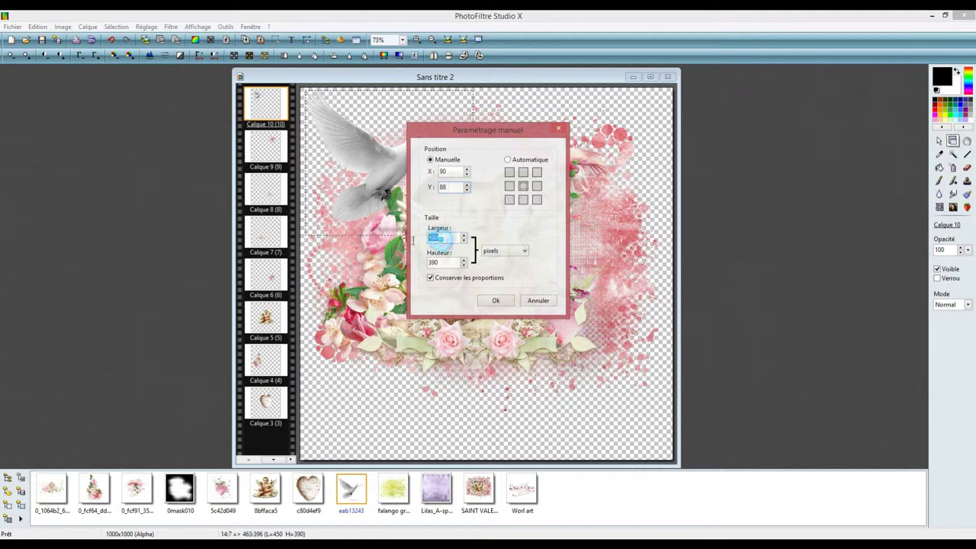
{"action": "type", "text": "273"}
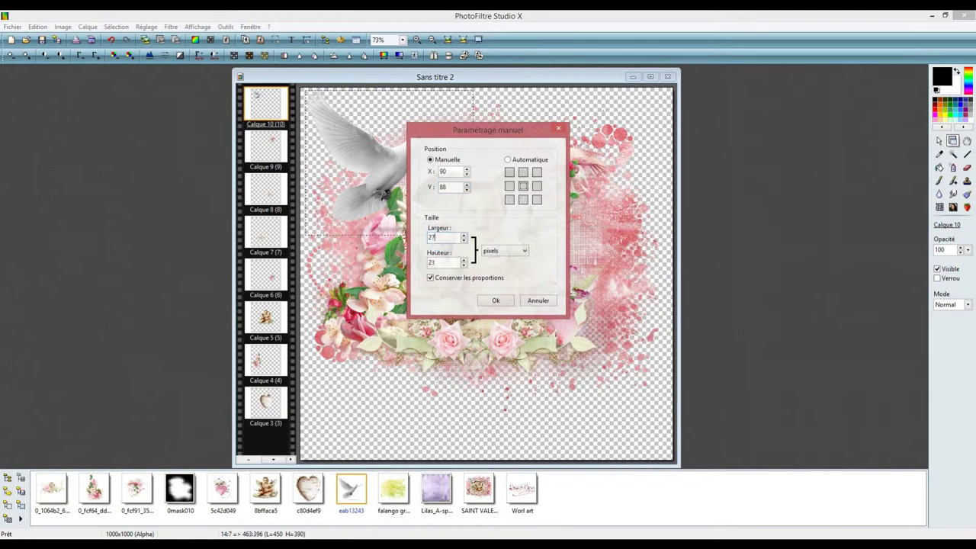
{"action": "left_click", "coordinate": [492, 298]}
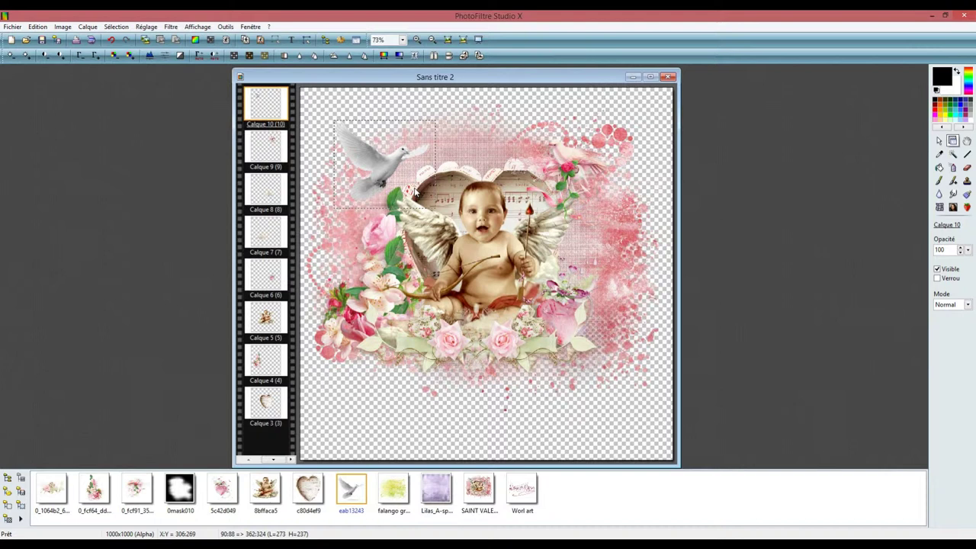
Add a black drop shadow to the Cupid layer with Delta X 5 and Delta Y 6
{"action": "left_click", "coordinate": [264, 324]}
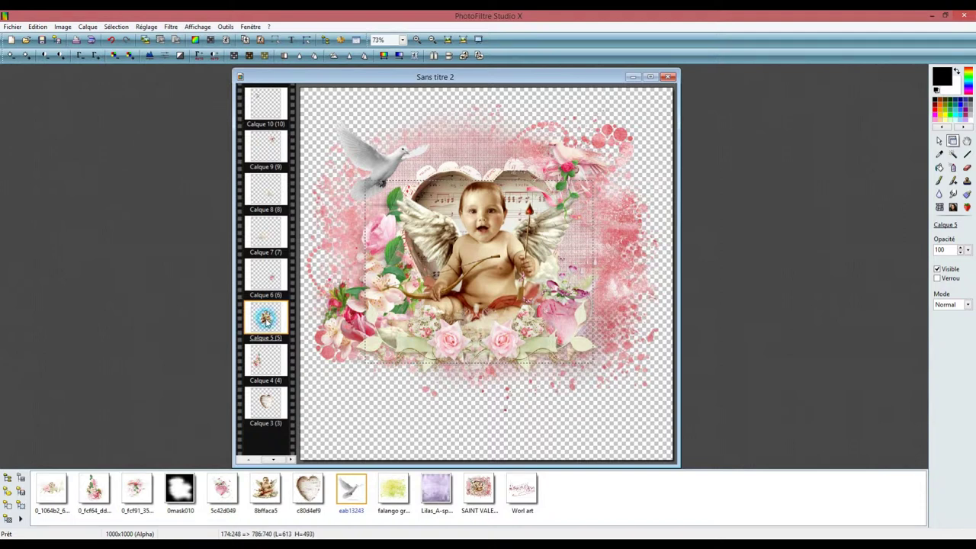
{"action": "double_click", "coordinate": [267, 322]}
{"action": "left_click", "coordinate": [630, 241]}
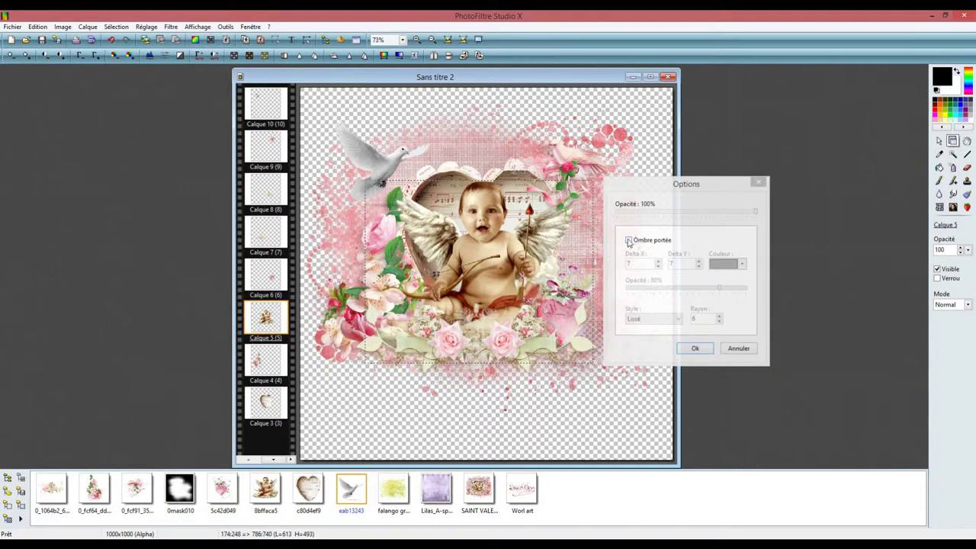
{"action": "left_click", "coordinate": [658, 266]}
{"action": "left_click", "coordinate": [658, 267]}
{"action": "left_click", "coordinate": [697, 266]}
{"action": "left_click", "coordinate": [697, 269]}
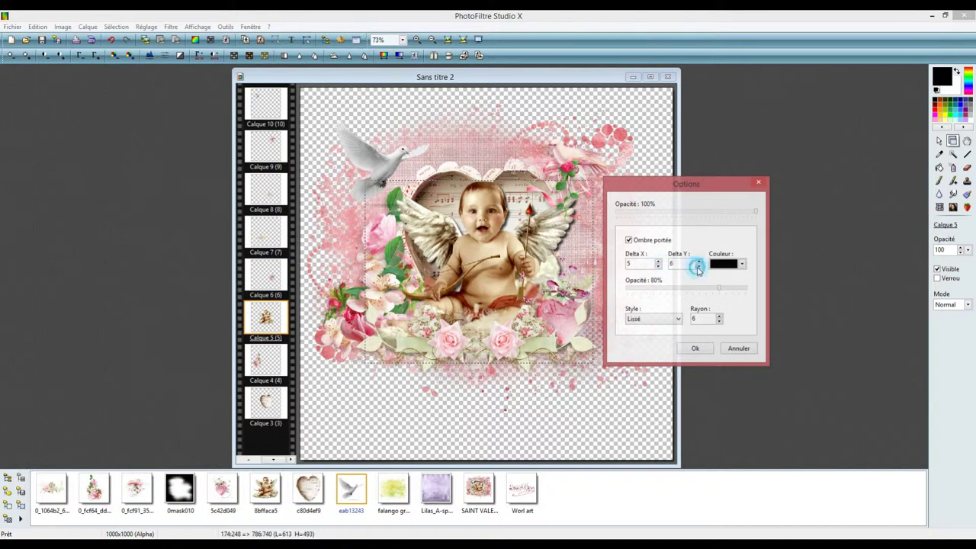
{"action": "left_click", "coordinate": [698, 348]}
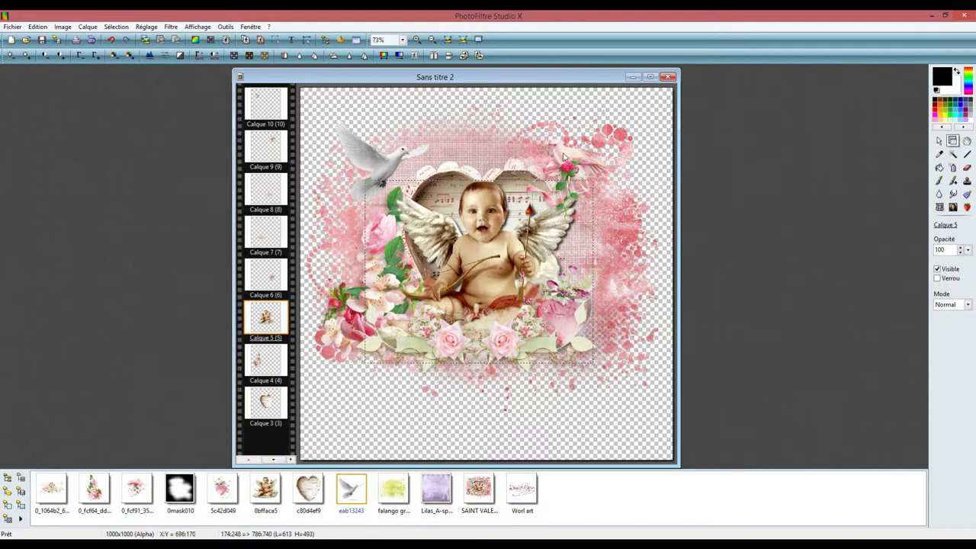
Add a black drop shadow to the pink bird layer with reduced Delta X and Delta Y offsets
{"action": "left_click", "coordinate": [564, 155]}
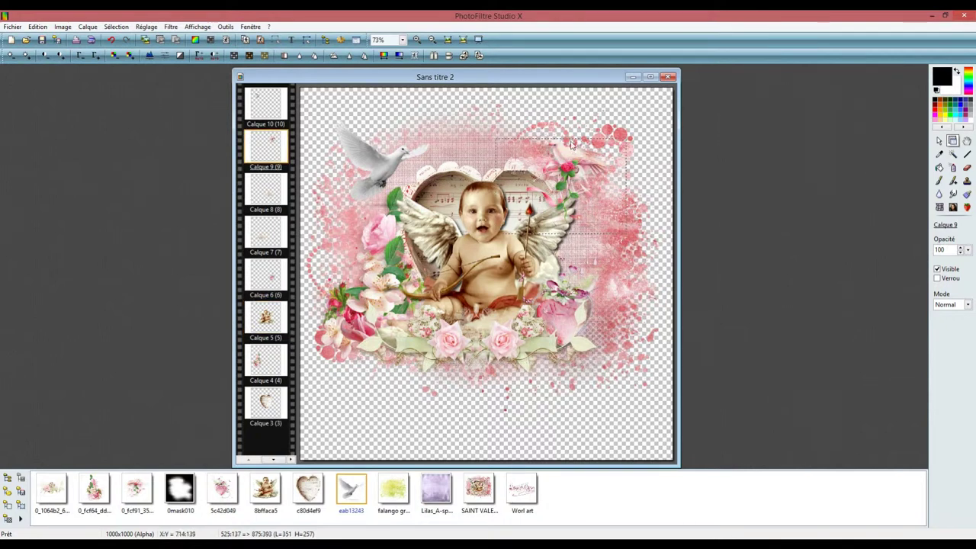
{"action": "double_click", "coordinate": [269, 150]}
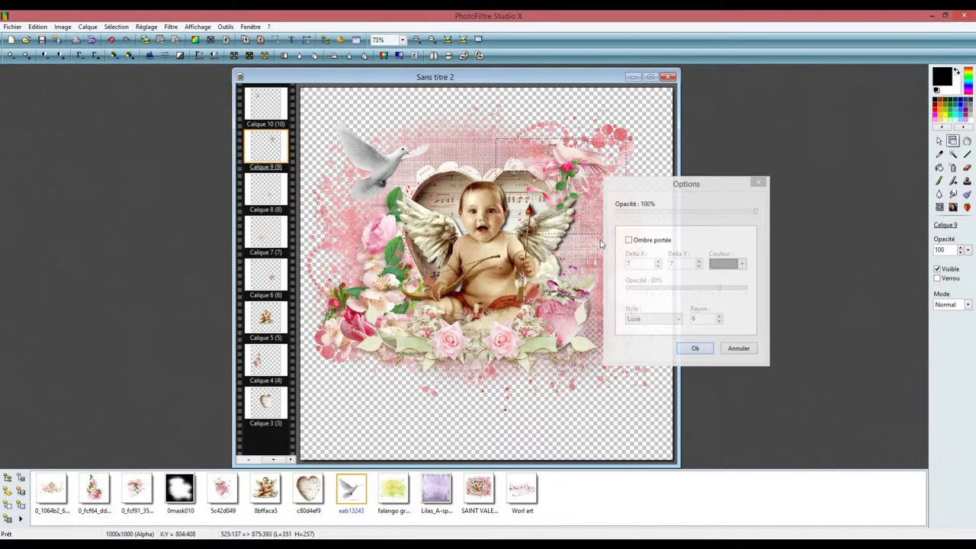
{"action": "left_click", "coordinate": [630, 241]}
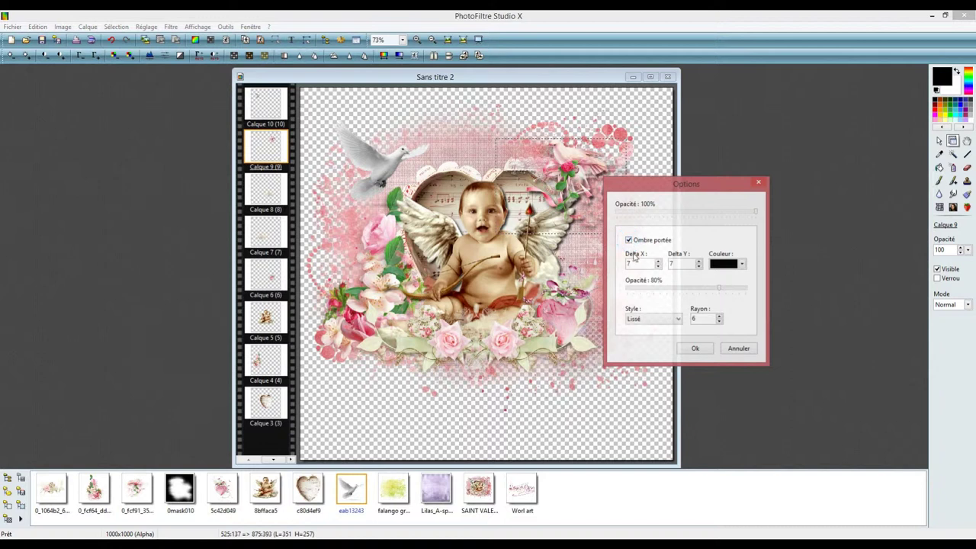
{"action": "left_click", "coordinate": [658, 266]}
{"action": "left_click", "coordinate": [658, 266]}
{"action": "left_click", "coordinate": [658, 266]}
{"action": "left_click", "coordinate": [698, 266]}
{"action": "left_click", "coordinate": [699, 266]}
{"action": "left_click", "coordinate": [698, 266]}
{"action": "left_click", "coordinate": [698, 266]}
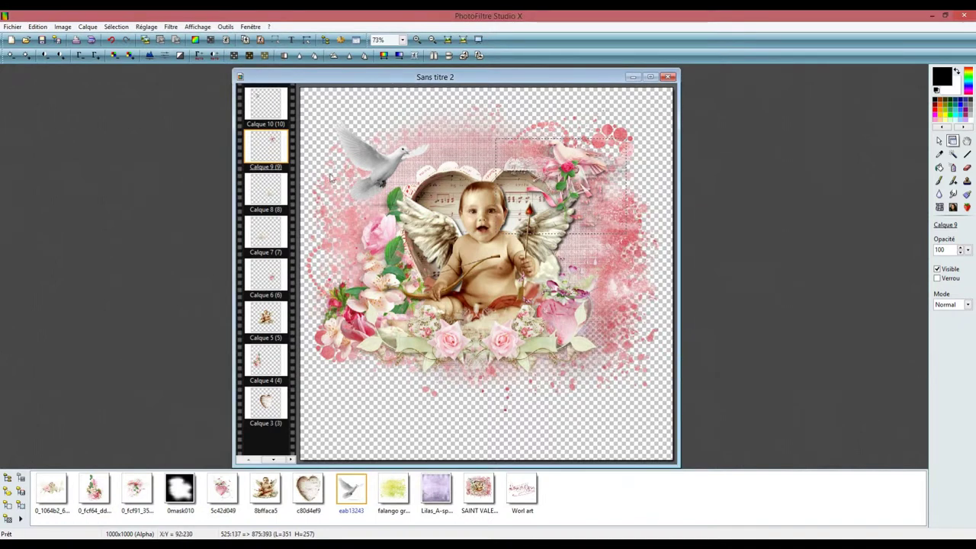
Add a black drop shadow to the white dove layer with Delta X 3 and Delta Y 3
{"action": "left_click", "coordinate": [388, 164]}
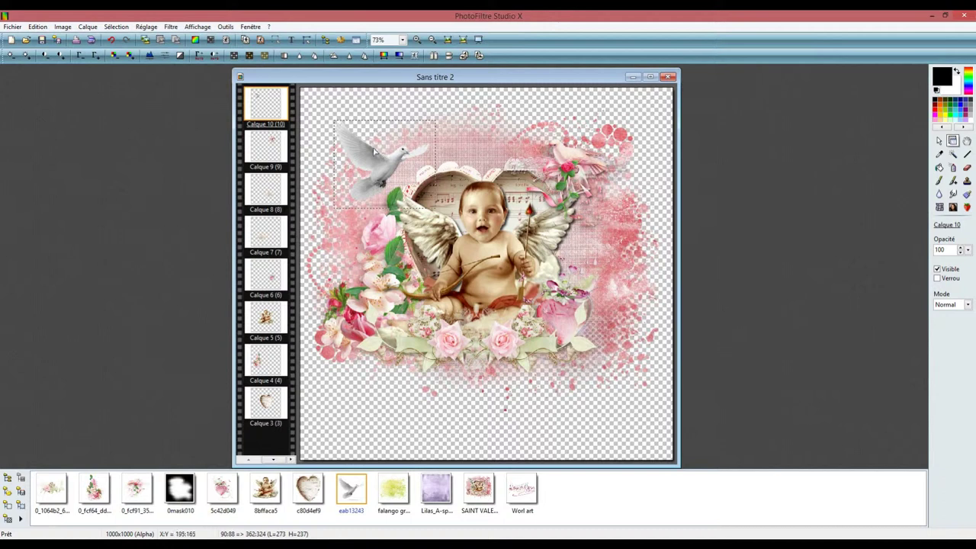
{"action": "double_click", "coordinate": [268, 110]}
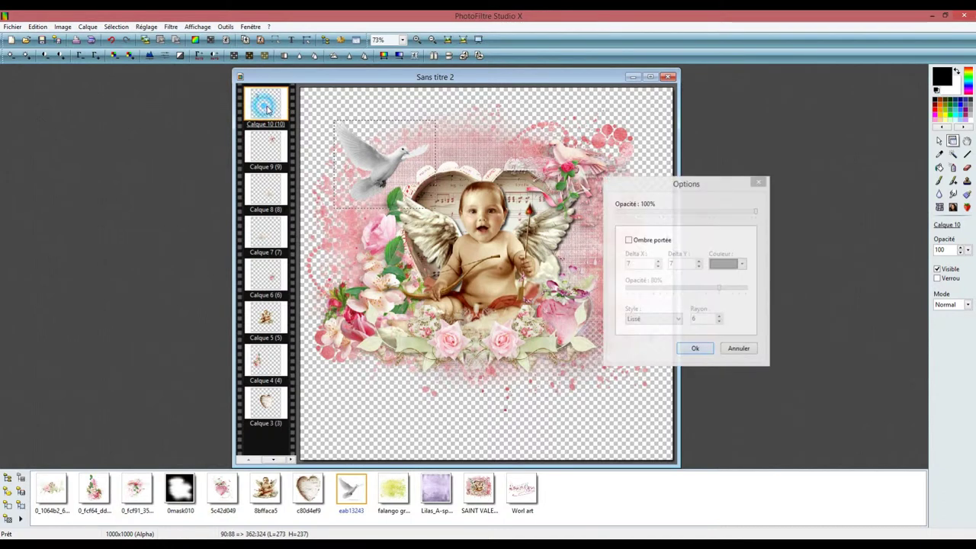
{"action": "left_click", "coordinate": [628, 240]}
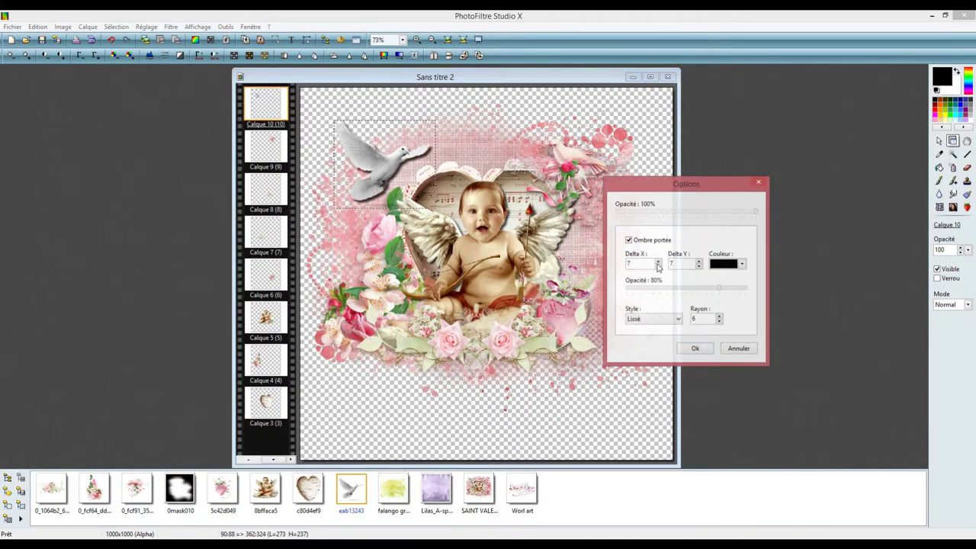
{"action": "left_click", "coordinate": [659, 266]}
{"action": "left_click", "coordinate": [659, 266]}
{"action": "left_click", "coordinate": [659, 266]}
{"action": "left_click", "coordinate": [659, 266]}
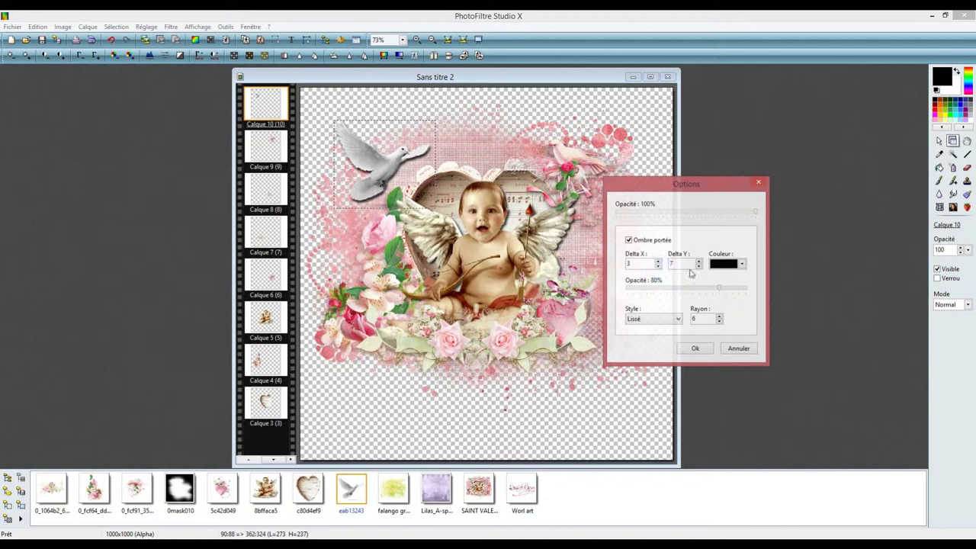
{"action": "left_click", "coordinate": [698, 266]}
{"action": "left_click", "coordinate": [699, 266]}
{"action": "left_click", "coordinate": [699, 266]}
{"action": "left_click", "coordinate": [698, 266]}
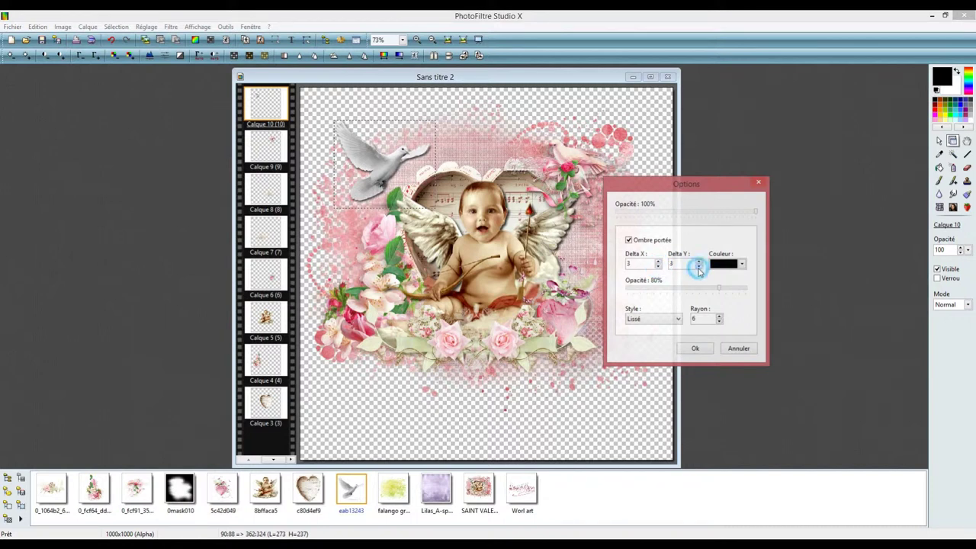
{"action": "left_click", "coordinate": [695, 350]}
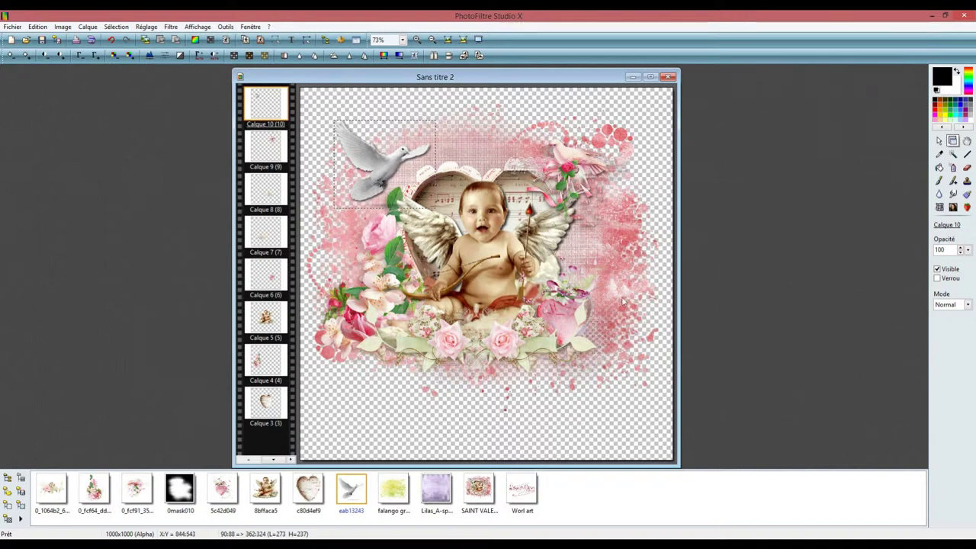
Add the Worl art red lettering to the composition as a new layer
{"action": "left_click", "coordinate": [521, 492]}
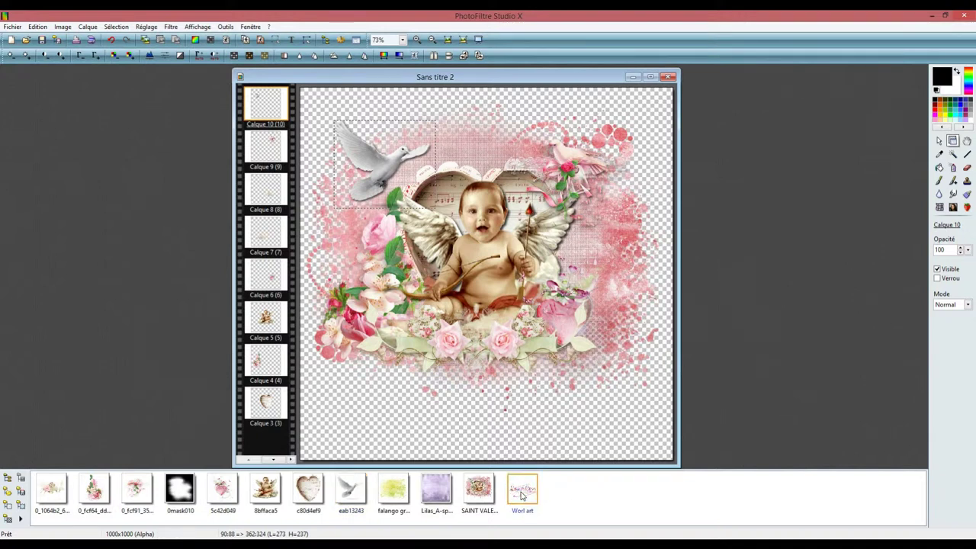
{"action": "left_click_drag", "start_coordinate": [520, 493], "coordinate": [549, 330]}
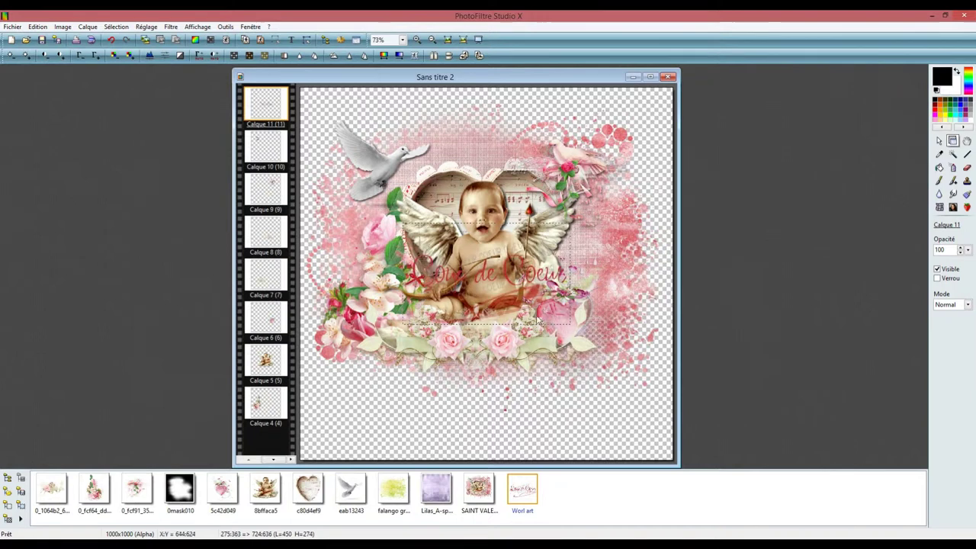
Move the Coup de Coeur lettering over the garland at the composition's lower right, with its upper-left corner at about 446, 512
{"action": "left_click_drag", "start_coordinate": [436, 280], "coordinate": [497, 345]}
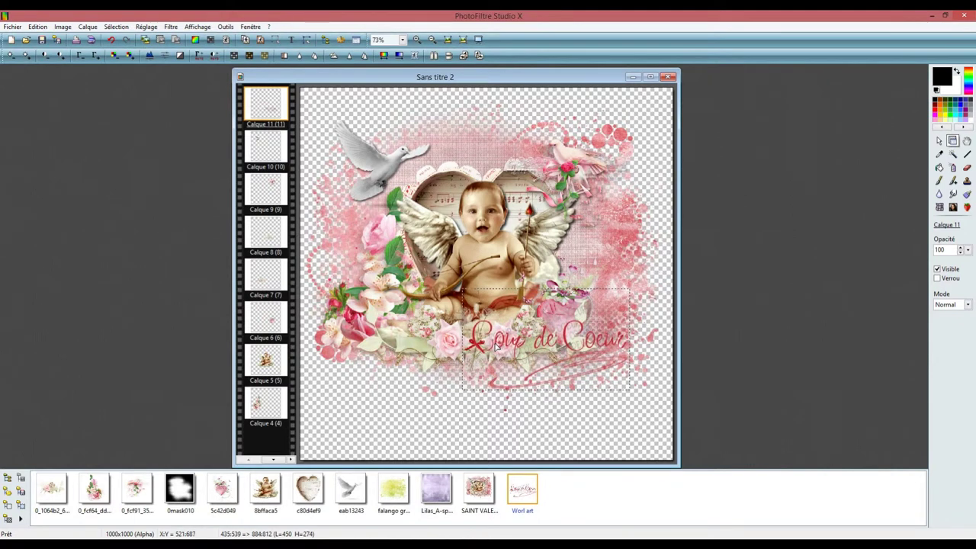
{"action": "key", "text": "Right"}
{"action": "key", "text": "Right"}
{"action": "key", "text": "Right"}
{"action": "key", "text": "Right"}
{"action": "key", "text": "Right"}
{"action": "key", "text": "Right"}
{"action": "key", "text": "Right"}
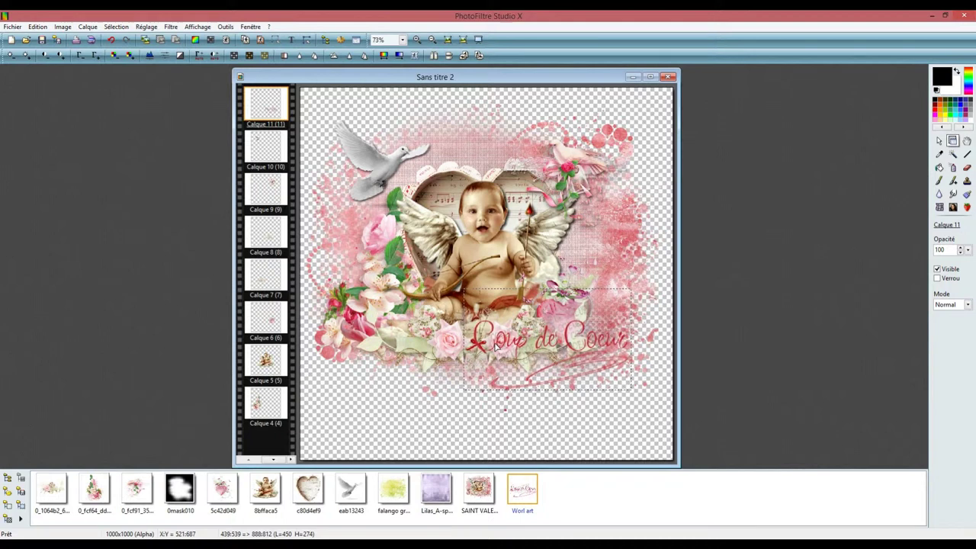
{"action": "key", "text": "Right"}
{"action": "key", "text": "Right"}
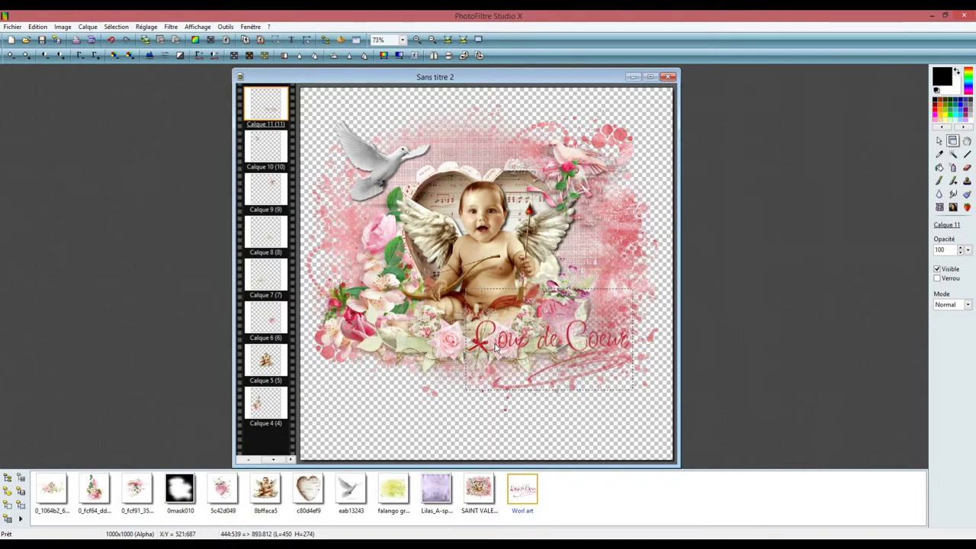
{"action": "key", "text": "Right"}
{"action": "key", "text": "Right"}
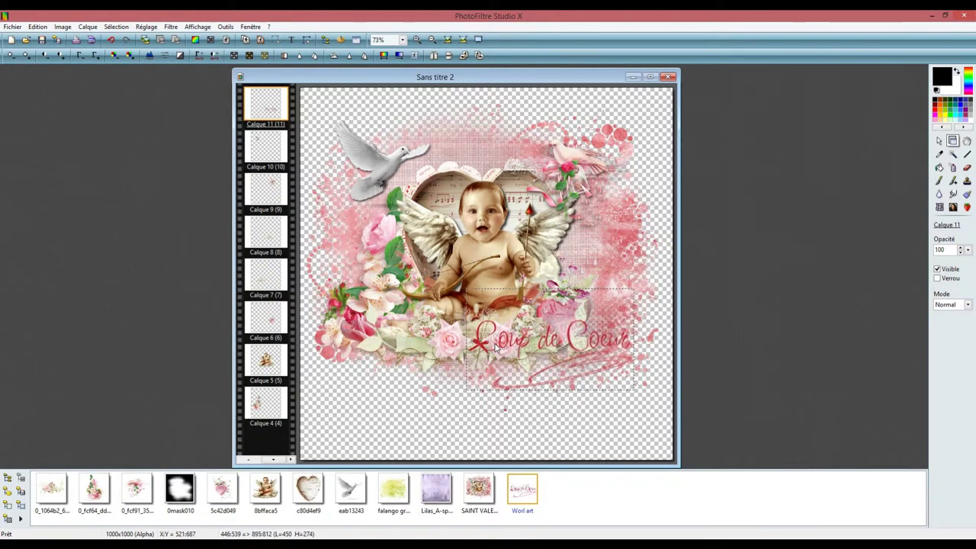
{"action": "key", "text": "Up"}
{"action": "key", "text": "Up"}
{"action": "key", "text": "Up"}
{"action": "key", "text": "Up"}
{"action": "key", "text": "Up"}
{"action": "key", "text": "Up"}
{"action": "key", "text": "Up"}
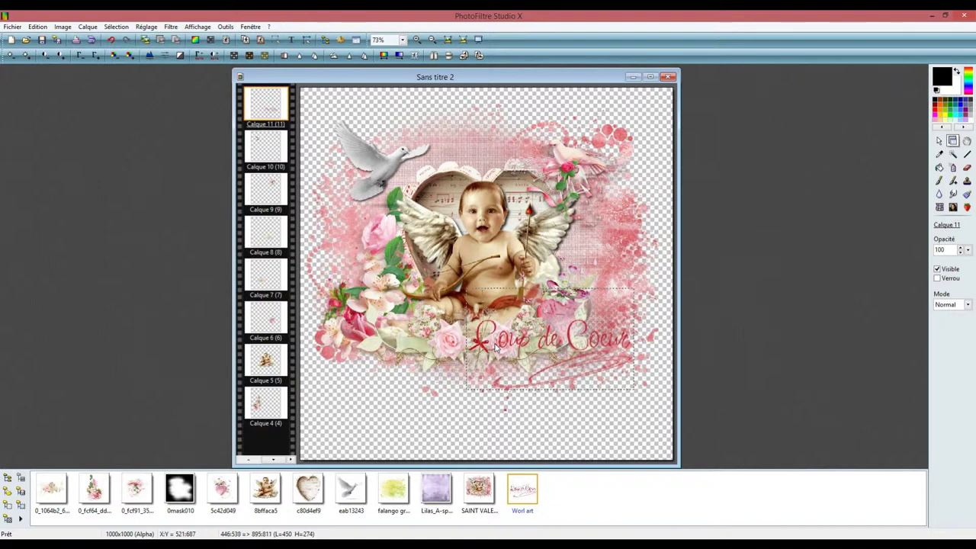
{"action": "key", "text": "Up"}
{"action": "key", "text": "Up"}
{"action": "key", "text": "Up"}
{"action": "key", "text": "Up"}
{"action": "key", "text": "Up"}
{"action": "key", "text": "Up"}
{"action": "key", "text": "Up"}
{"action": "key", "text": "Up"}
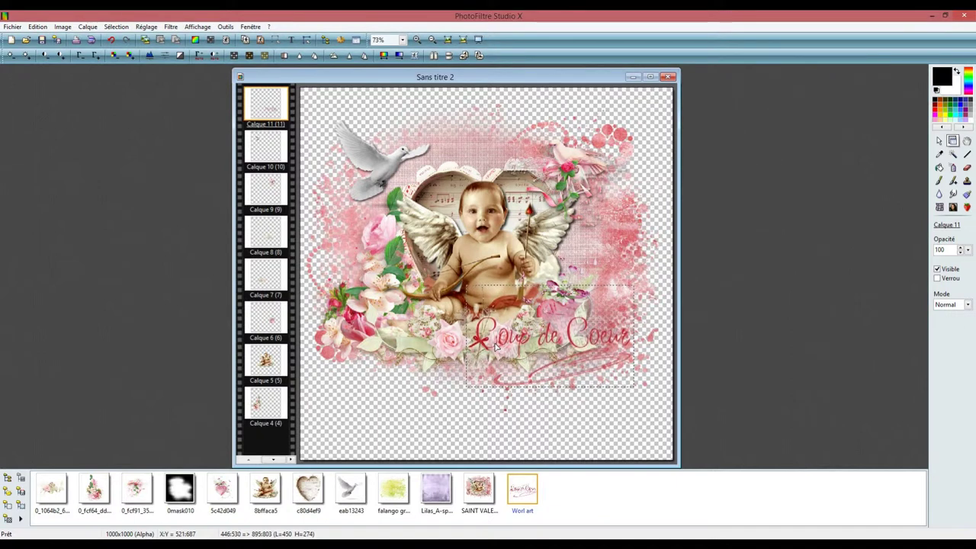
{"action": "key", "text": "Up"}
{"action": "key", "text": "Up"}
{"action": "key", "text": "Up"}
{"action": "key", "text": "Up"}
{"action": "key", "text": "Up"}
{"action": "key", "text": "Up"}
{"action": "key", "text": "Up"}
{"action": "key", "text": "Up"}
{"action": "key", "text": "Up"}
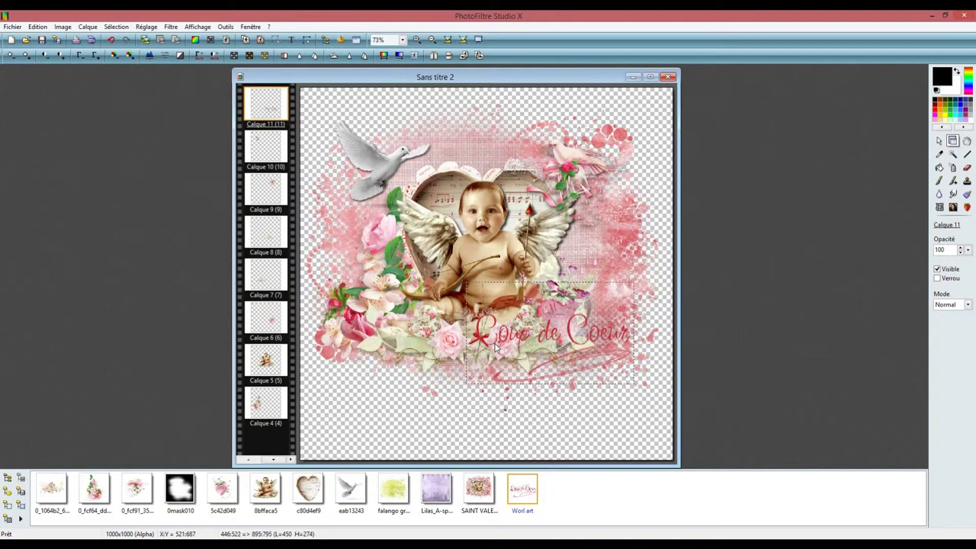
{"action": "key", "text": "Up"}
{"action": "key", "text": "Up"}
{"action": "key", "text": "Up"}
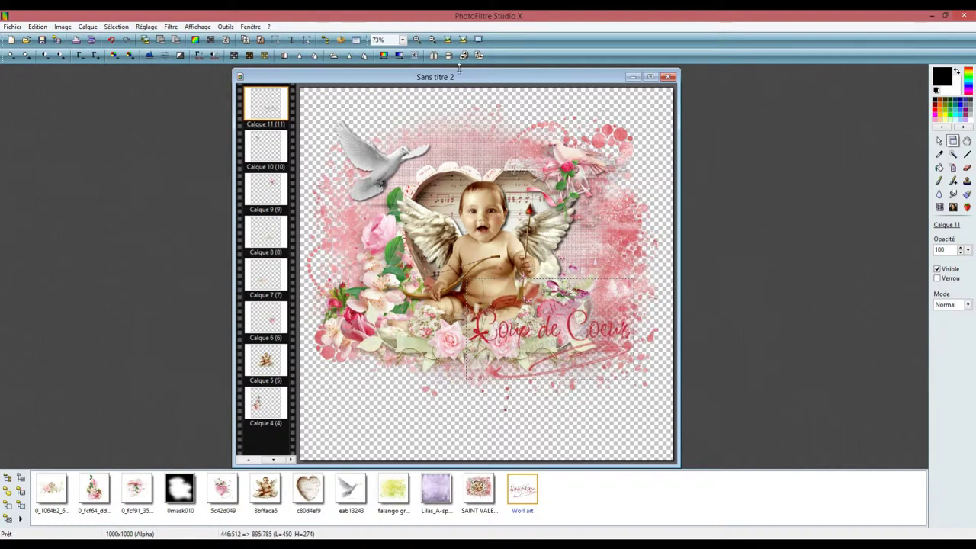
Merge all layers of the composition into a single background layer
{"action": "left_click_drag", "start_coordinate": [461, 70], "coordinate": [454, 81]}
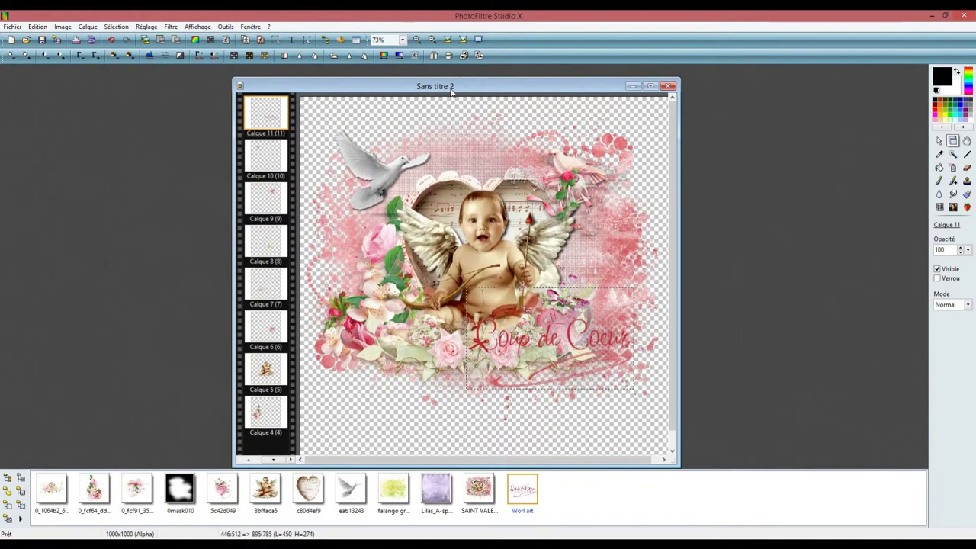
{"action": "right_click", "coordinate": [452, 89]}
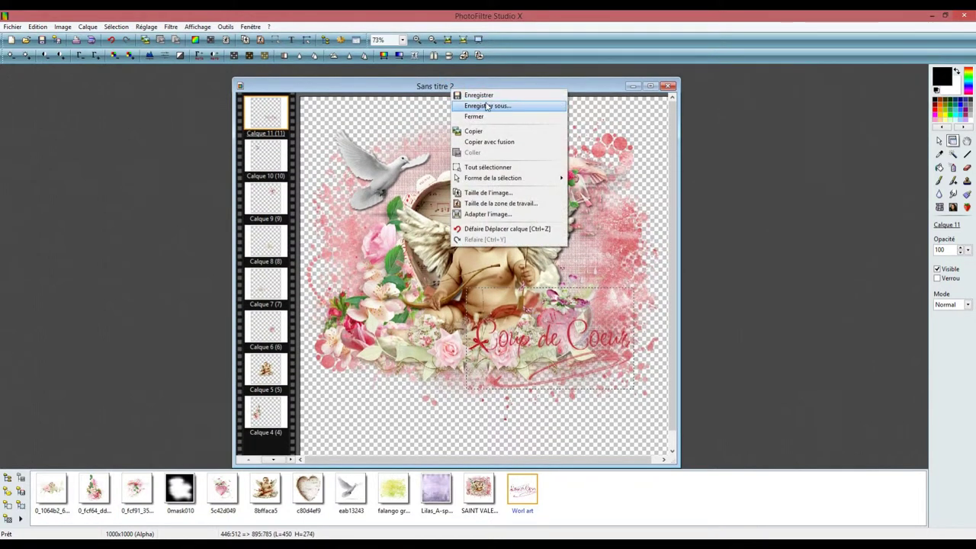
{"action": "left_click", "coordinate": [417, 88]}
{"action": "left_click_drag", "start_coordinate": [418, 88], "coordinate": [390, 77]}
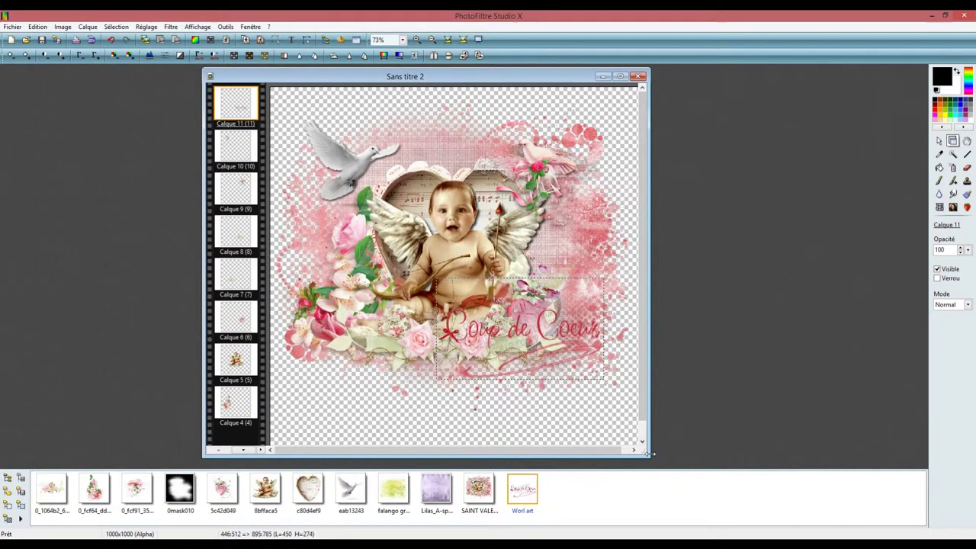
{"action": "mouse_move", "coordinate": [649, 453]}
{"action": "left_mouse_down"}
{"action": "mouse_move", "coordinate": [662, 457]}
{"action": "mouse_move", "coordinate": [642, 462]}
{"action": "left_mouse_up"}
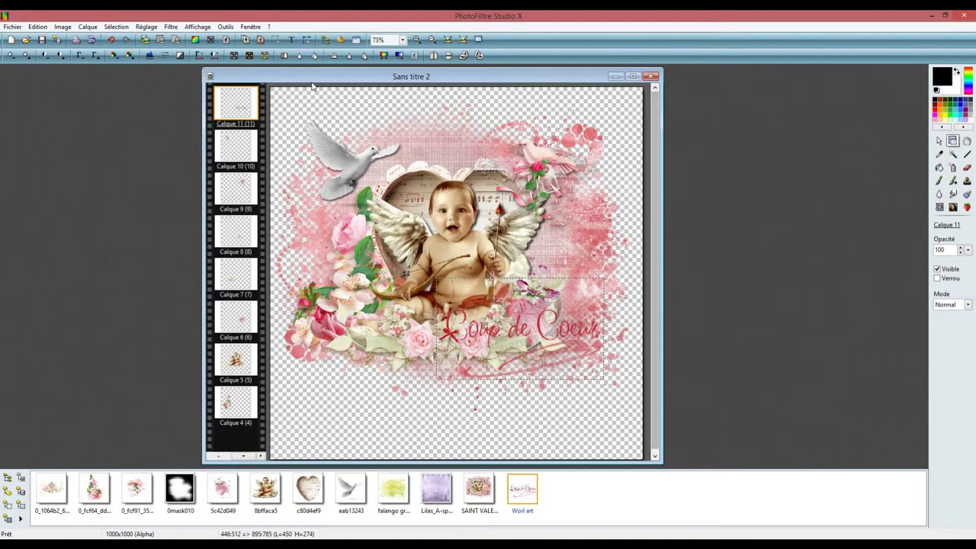
{"action": "left_click", "coordinate": [340, 77]}
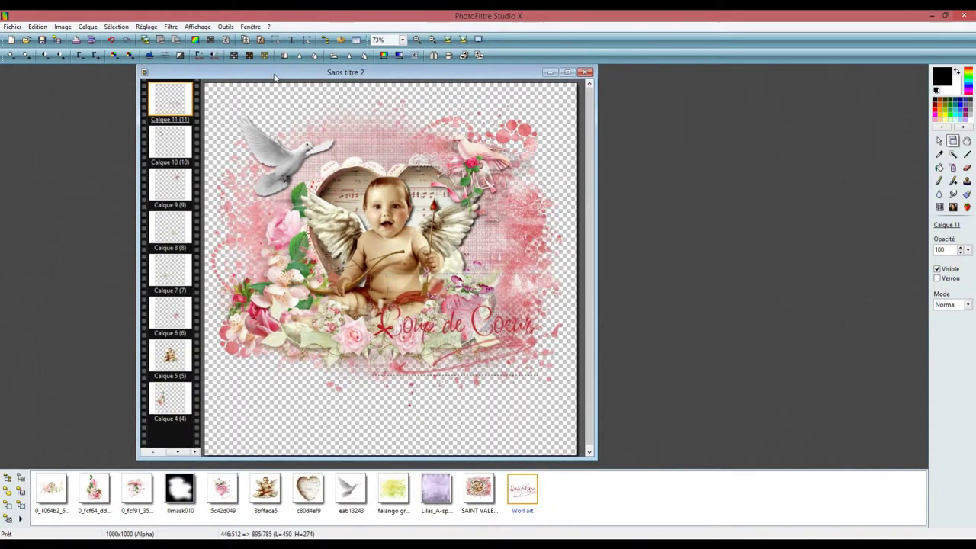
{"action": "left_click_drag", "start_coordinate": [274, 77], "coordinate": [279, 78]}
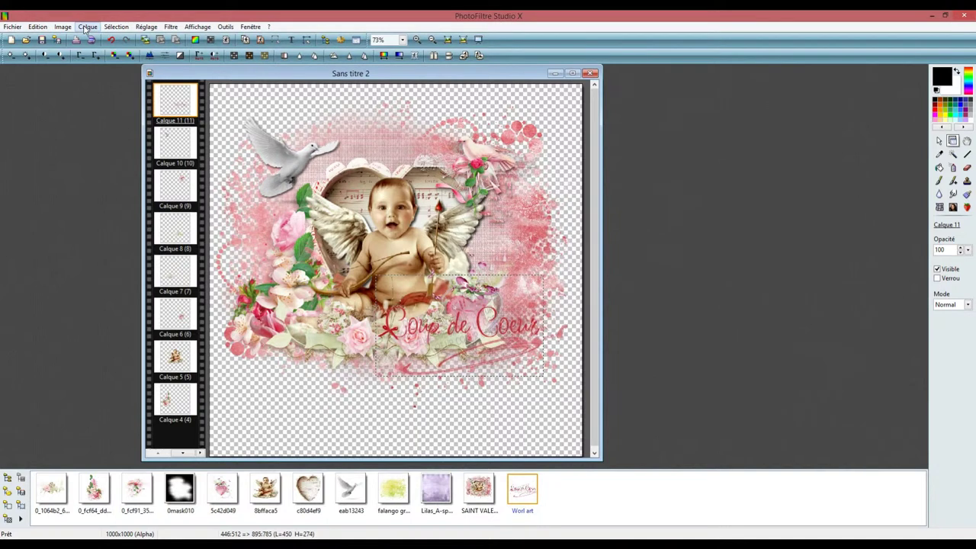
{"action": "left_click", "coordinate": [88, 26]}
{"action": "left_click", "coordinate": [120, 282]}
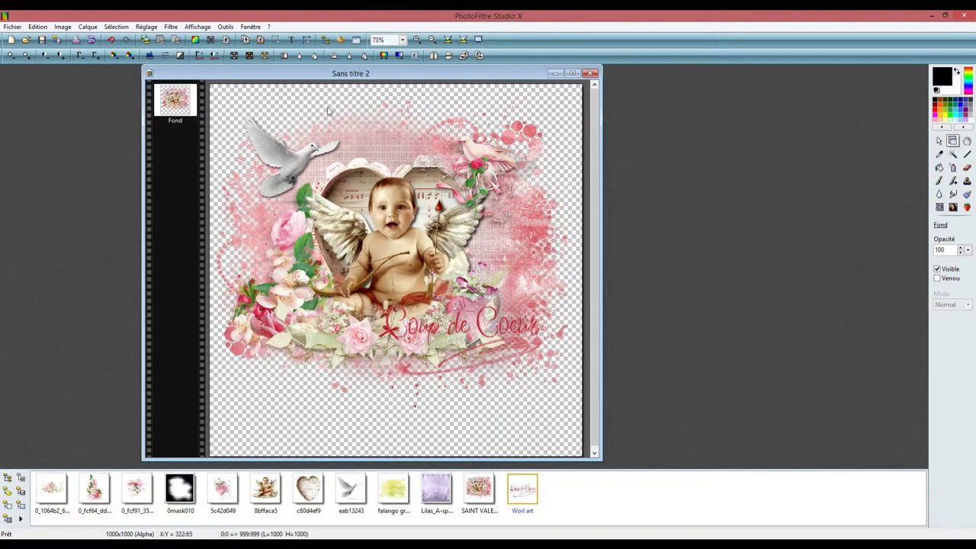
Crop the image to a rectangular selection of about 974 by 809 pixels around the artwork
{"action": "left_click", "coordinate": [939, 182]}
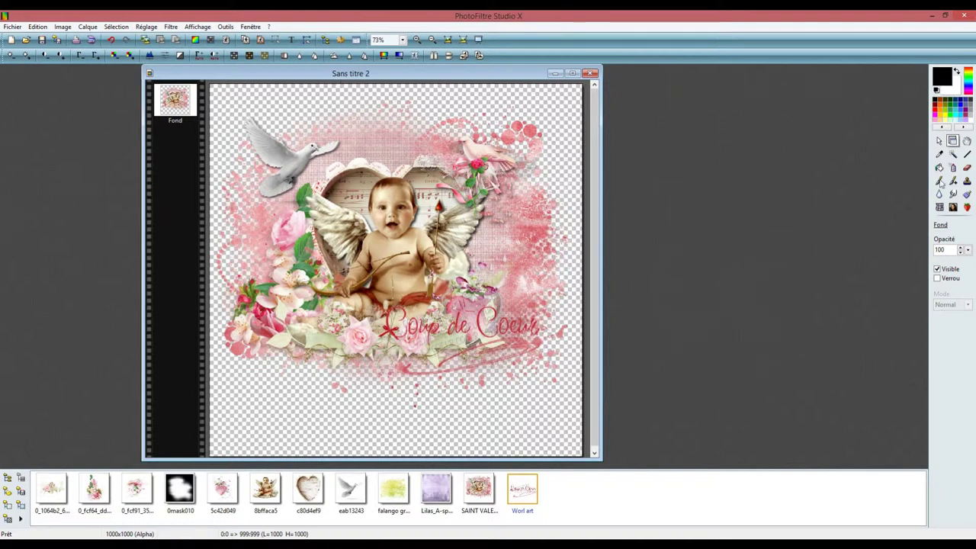
{"action": "left_click", "coordinate": [939, 140]}
{"action": "left_click", "coordinate": [940, 226]}
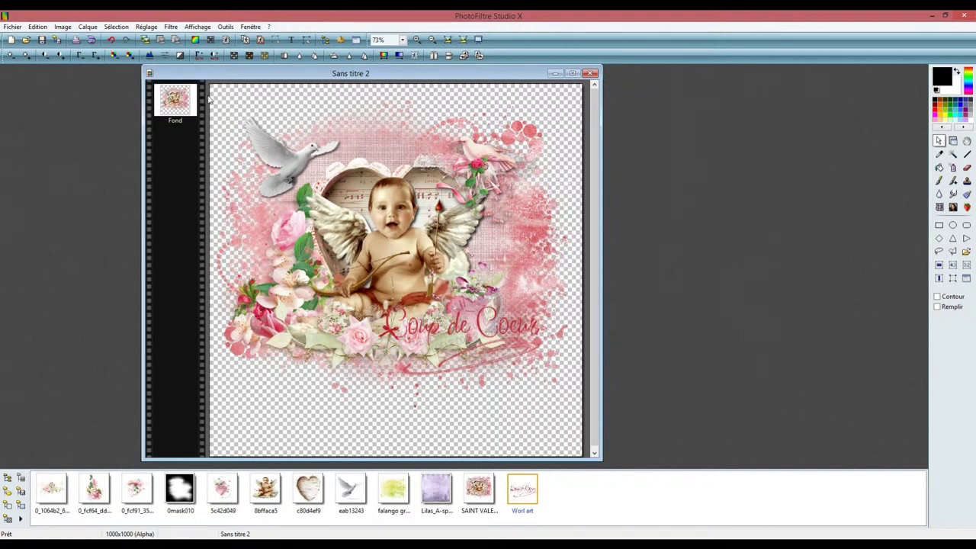
{"action": "left_click_drag", "start_coordinate": [212, 95], "coordinate": [574, 402]}
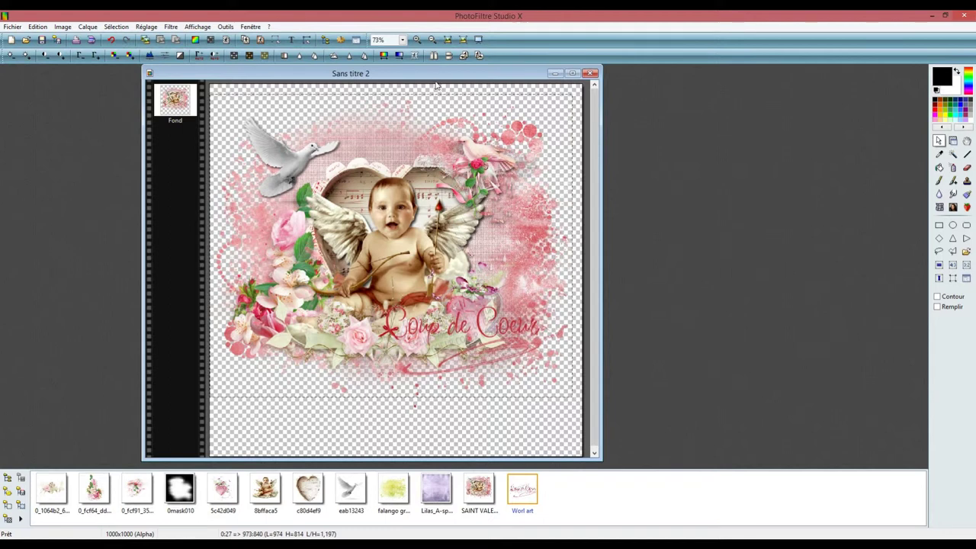
{"action": "left_click_drag", "start_coordinate": [435, 95], "coordinate": [434, 97]}
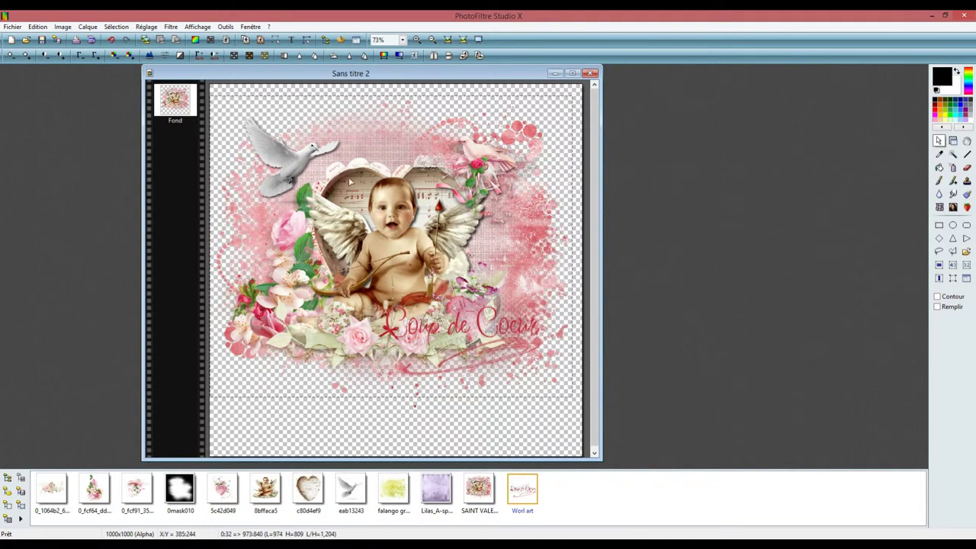
{"action": "right_click", "coordinate": [427, 108]}
{"action": "left_click", "coordinate": [461, 123]}
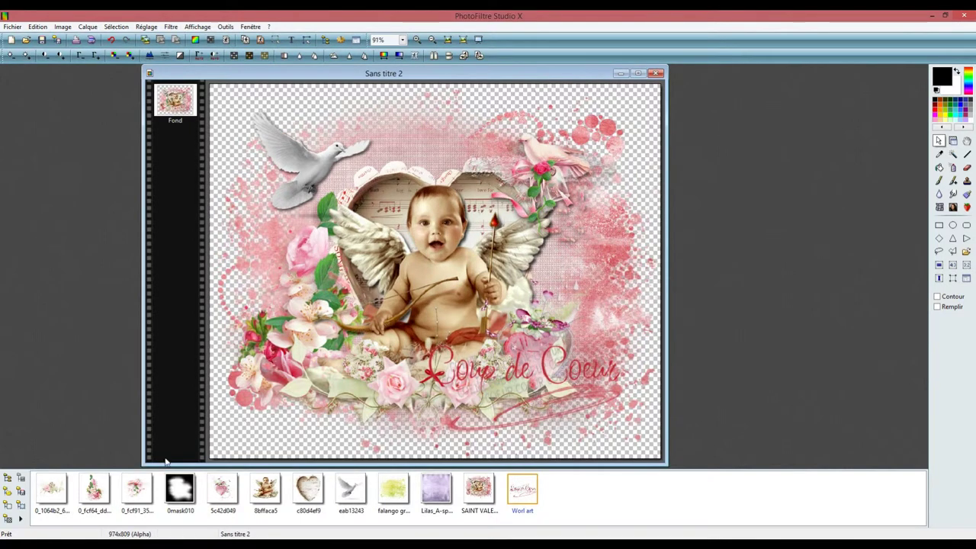
Resize the image to a width of 800 pixels while keeping its proportions
{"action": "right_click", "coordinate": [354, 74]}
{"action": "left_click", "coordinate": [400, 181]}
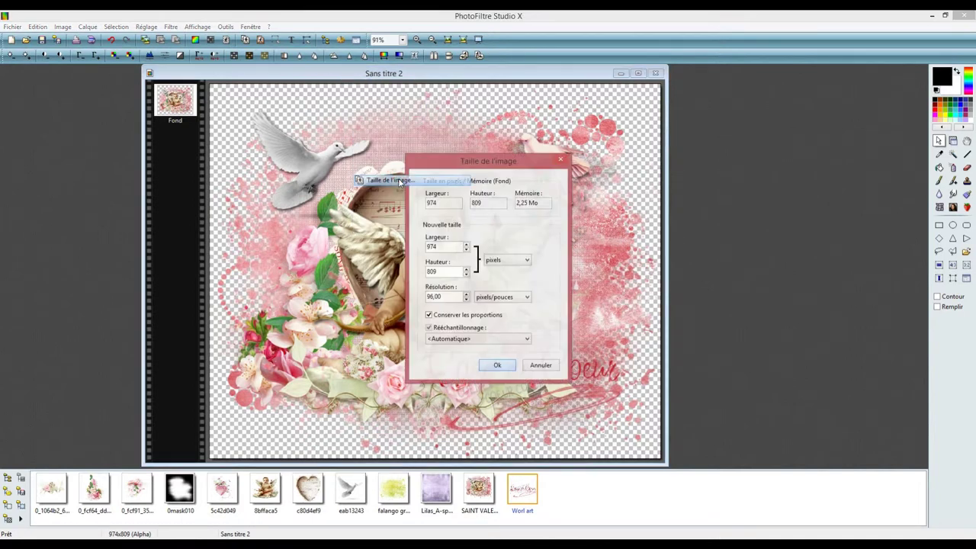
{"action": "double_click", "coordinate": [443, 244]}
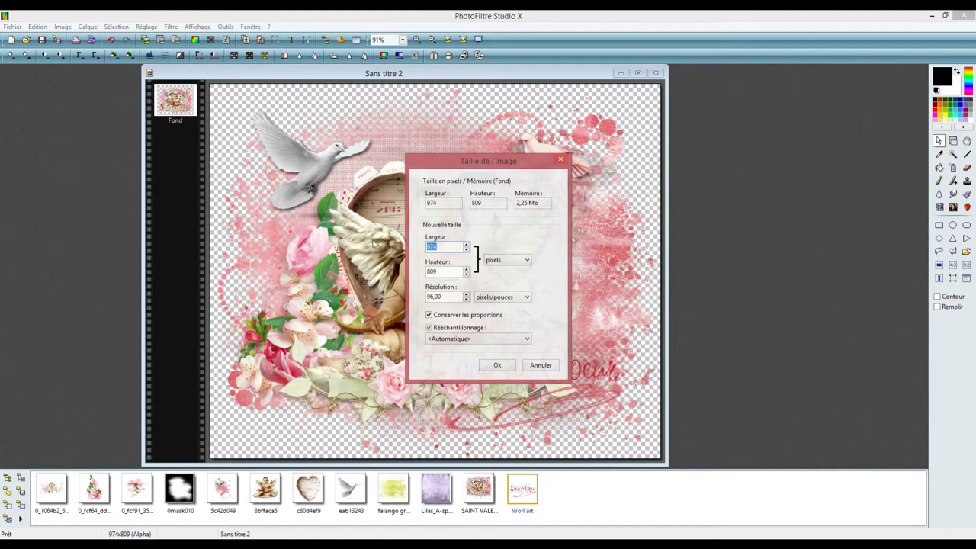
{"action": "type", "text": "800"}
{"action": "left_click", "coordinate": [492, 367]}
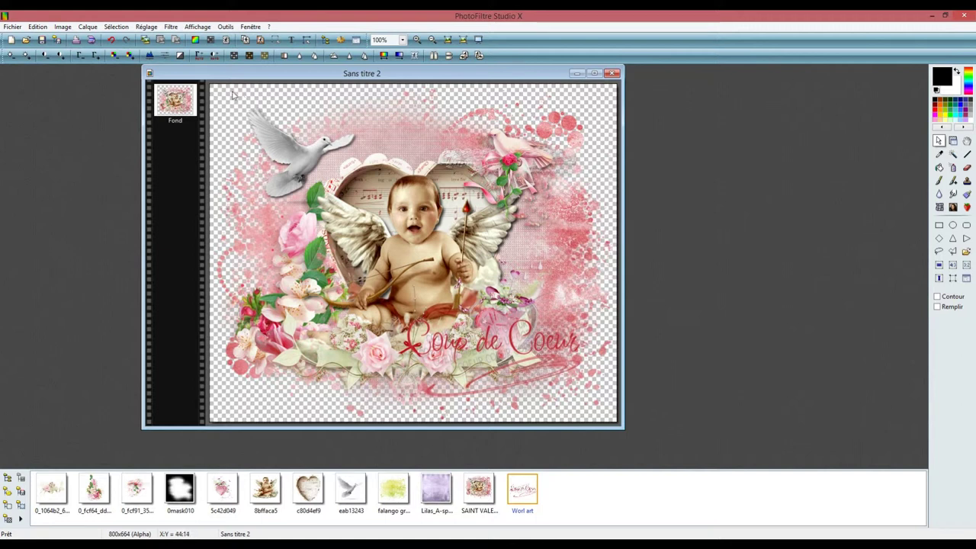
Trim the narrow side margins by cropping to a full-height rectangular selection about 790 pixels wide
{"action": "left_click_drag", "start_coordinate": [215, 89], "coordinate": [614, 450]}
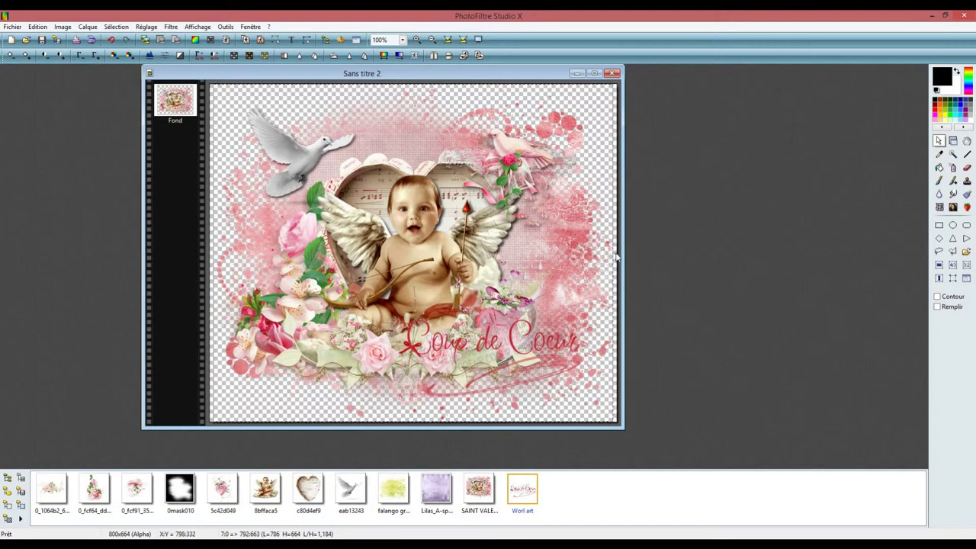
{"action": "left_click_drag", "start_coordinate": [612, 254], "coordinate": [614, 254]}
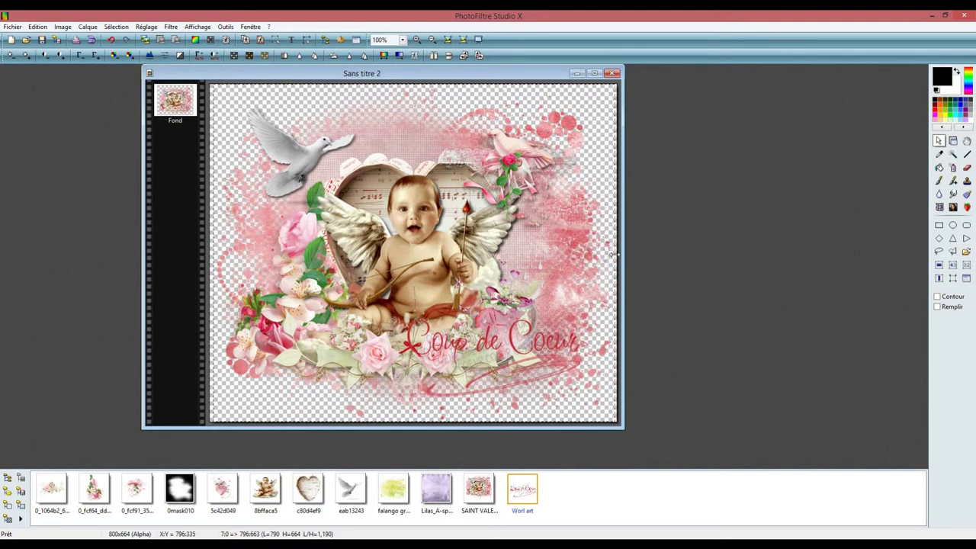
{"action": "right_click", "coordinate": [466, 90]}
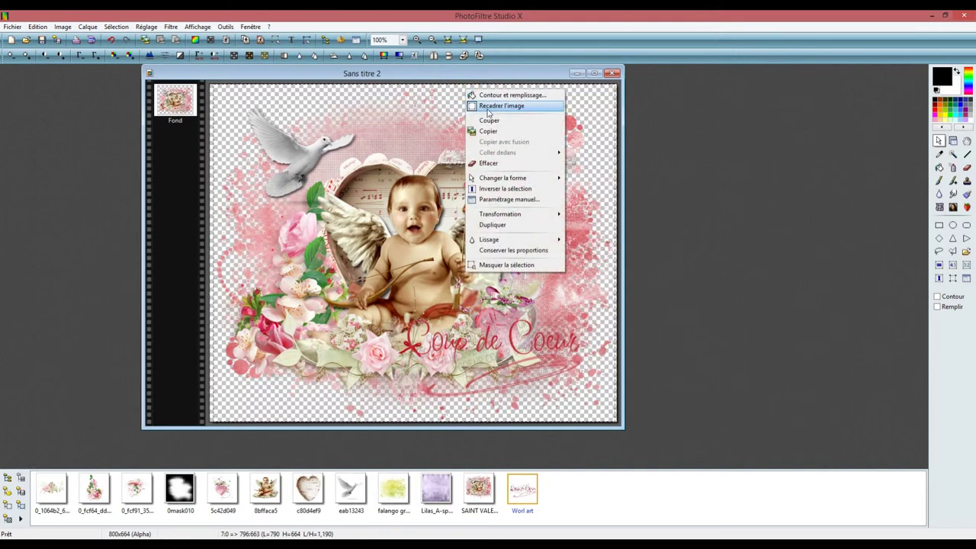
{"action": "left_click", "coordinate": [489, 107]}
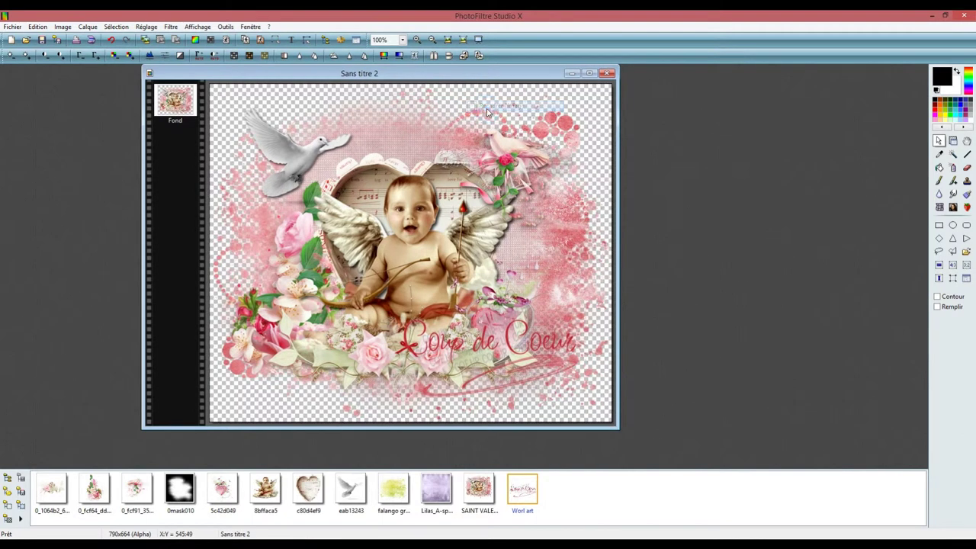
Scale the trimmed image back up to 800 pixels wide, keeping its proportions
{"action": "right_click", "coordinate": [398, 73]}
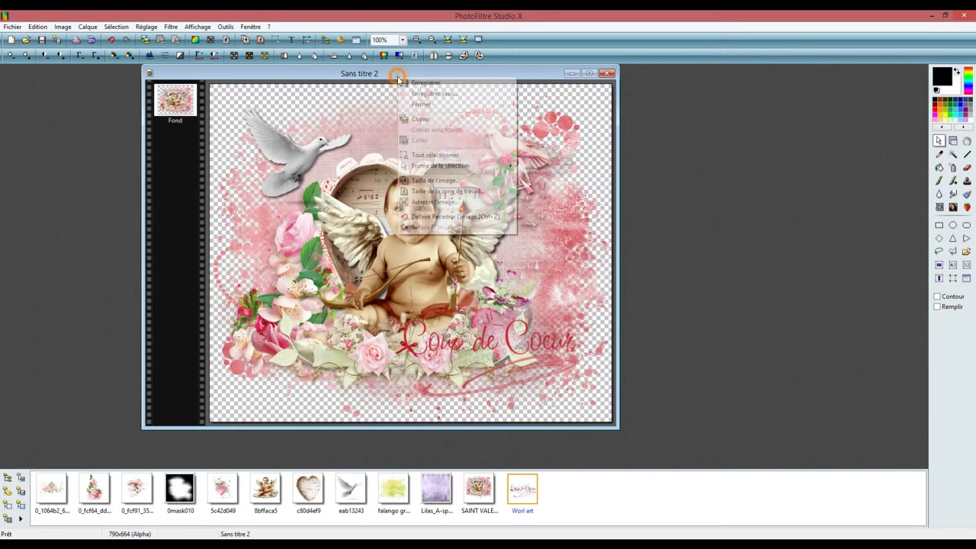
{"action": "left_click", "coordinate": [440, 182]}
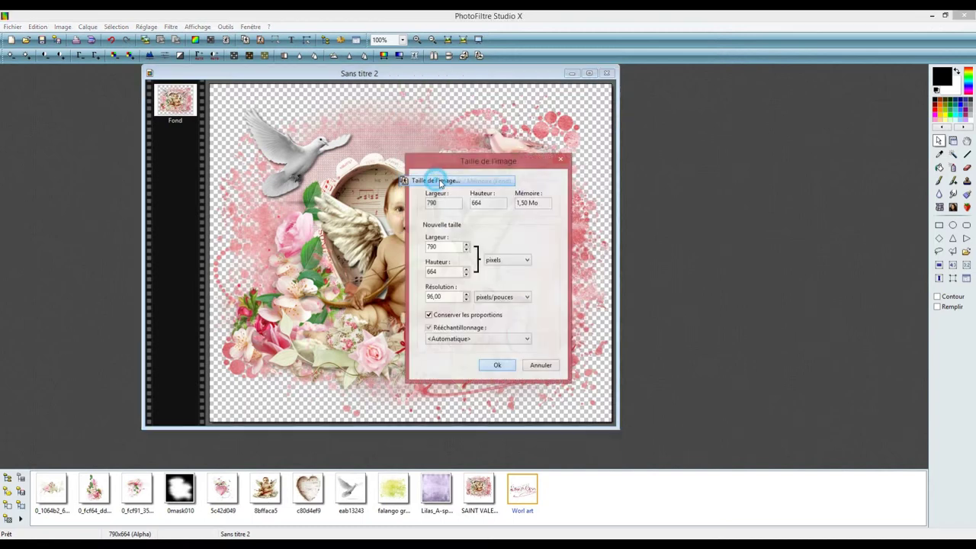
{"action": "double_click", "coordinate": [445, 247]}
{"action": "type", "text": "800"}
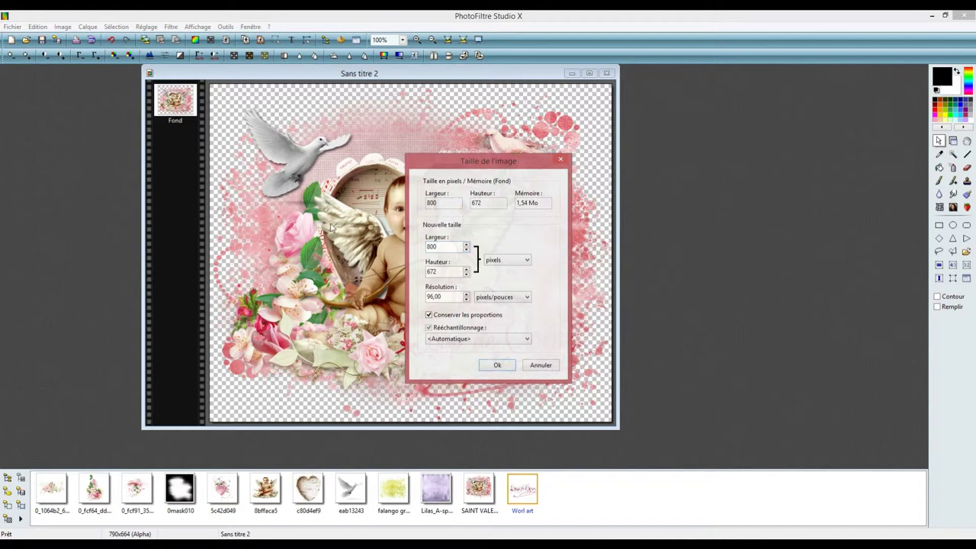
{"action": "left_click", "coordinate": [510, 367]}
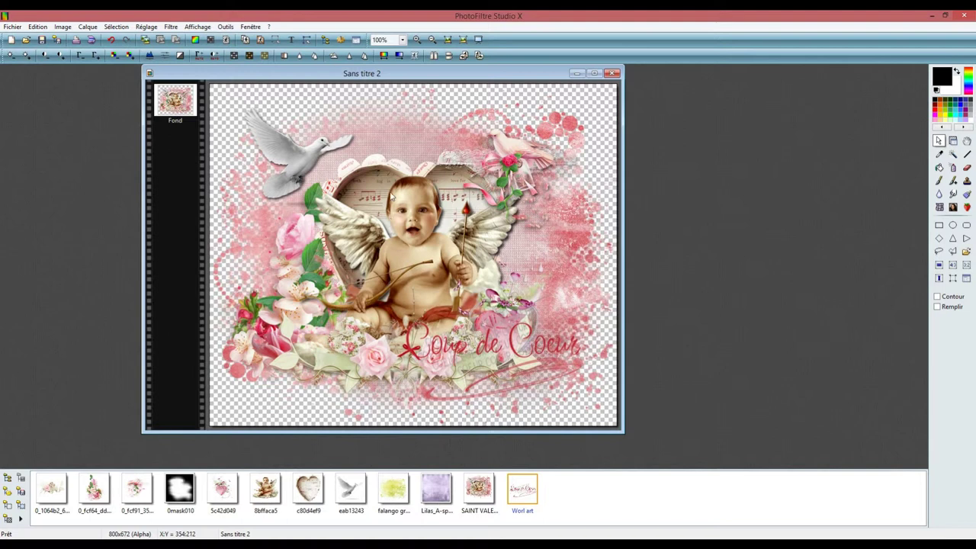
Add the creator's signature as a black, bold text layer in Many Weatz at size 24
{"action": "left_click_drag", "start_coordinate": [404, 79], "coordinate": [416, 105]}
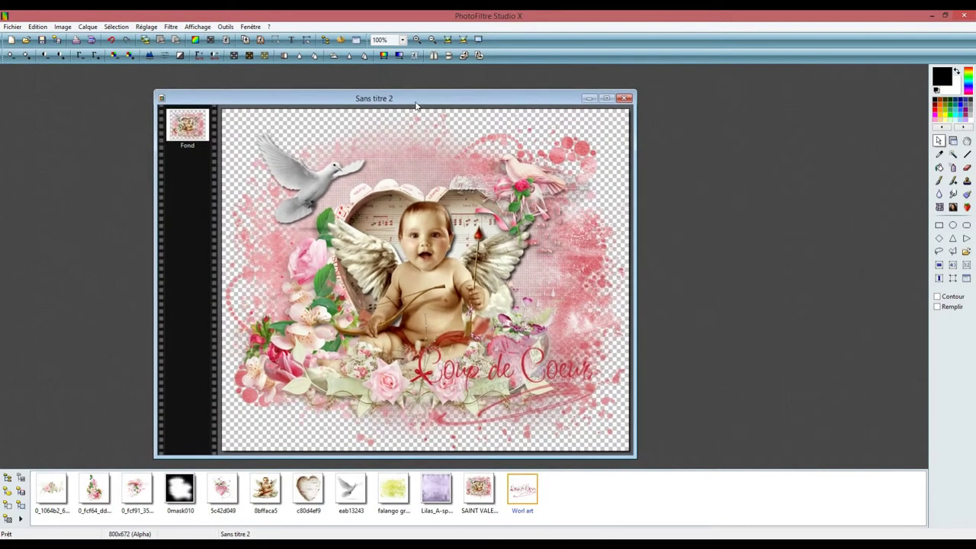
{"action": "left_click", "coordinate": [291, 41]}
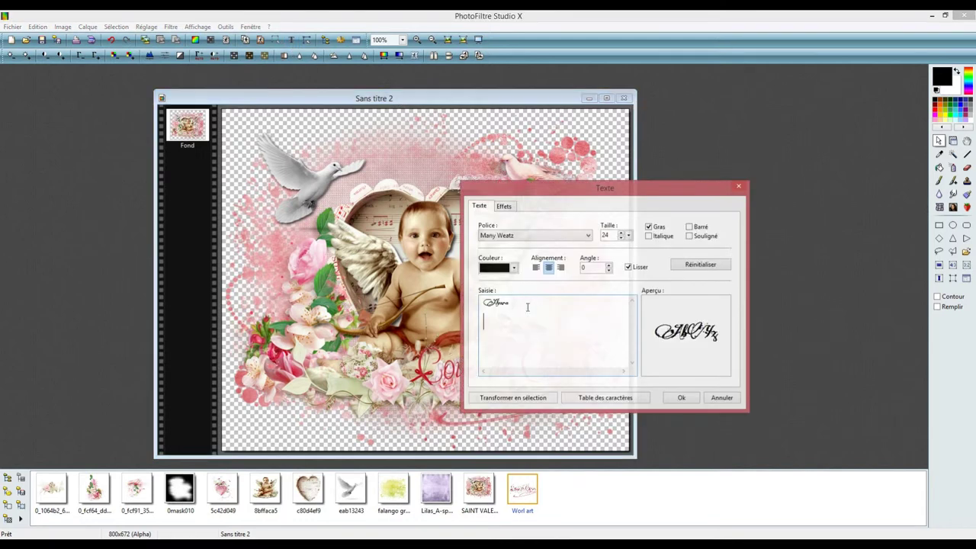
{"action": "left_click", "coordinate": [681, 398]}
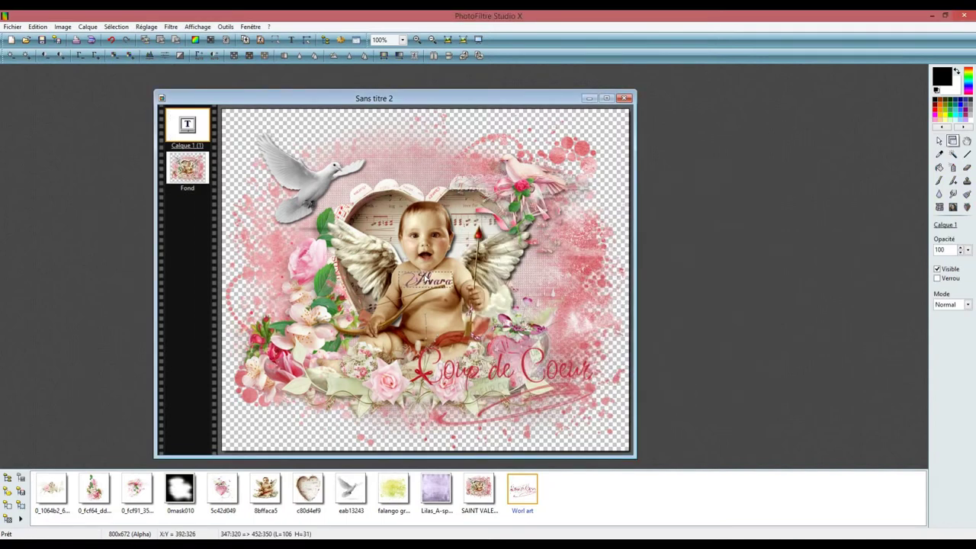
Move the signature text below the flowers at the artwork's lower left and merge it into the background layer
{"action": "left_click", "coordinate": [429, 283]}
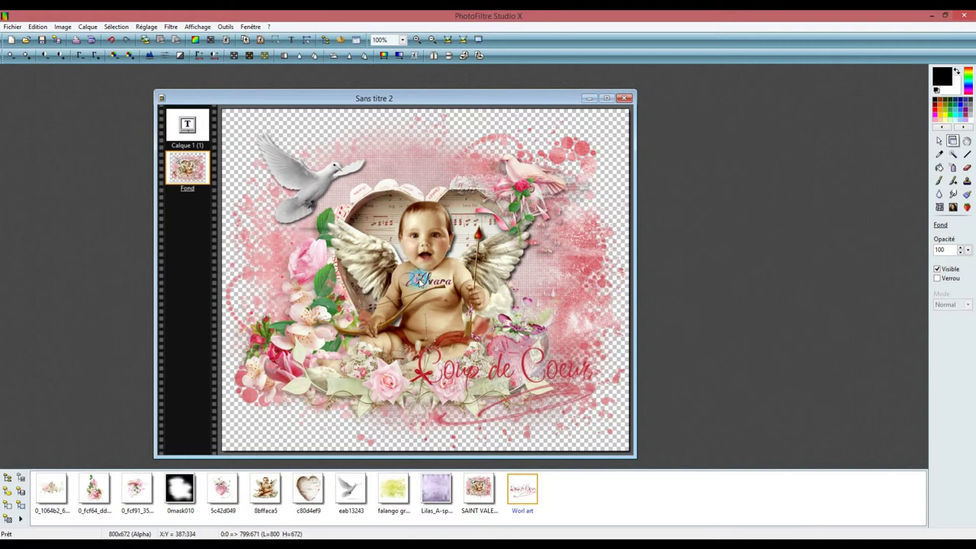
{"action": "left_click_drag", "start_coordinate": [419, 281], "coordinate": [265, 398]}
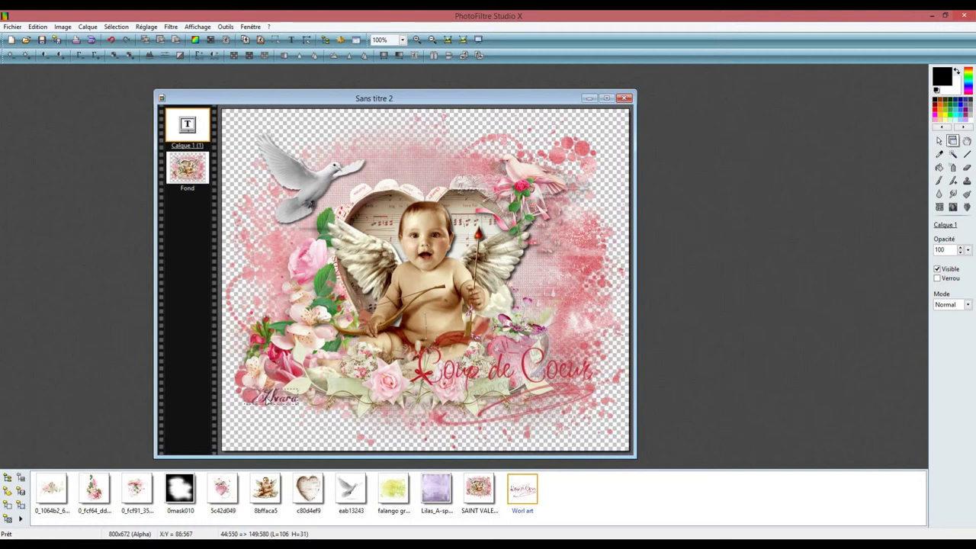
{"action": "right_click", "coordinate": [188, 126]}
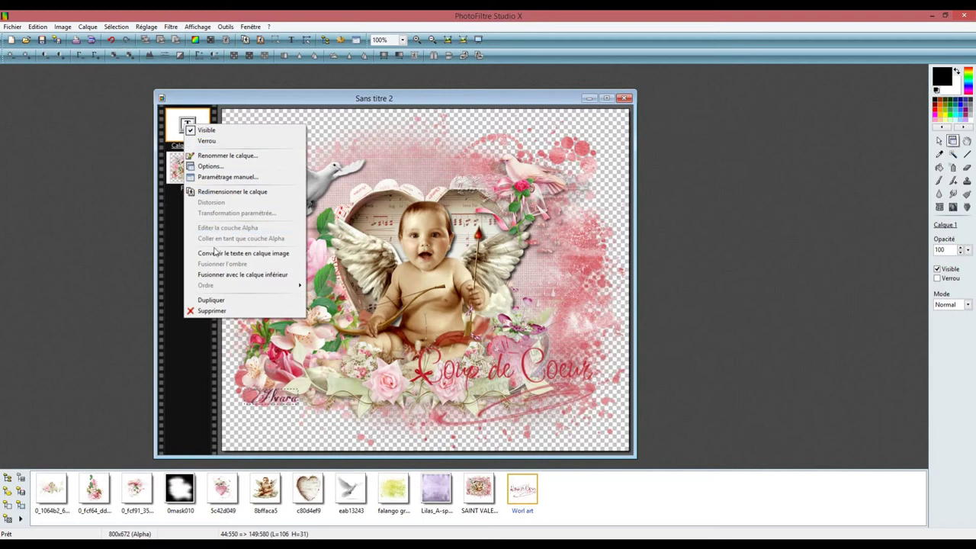
{"action": "left_click", "coordinate": [219, 275]}
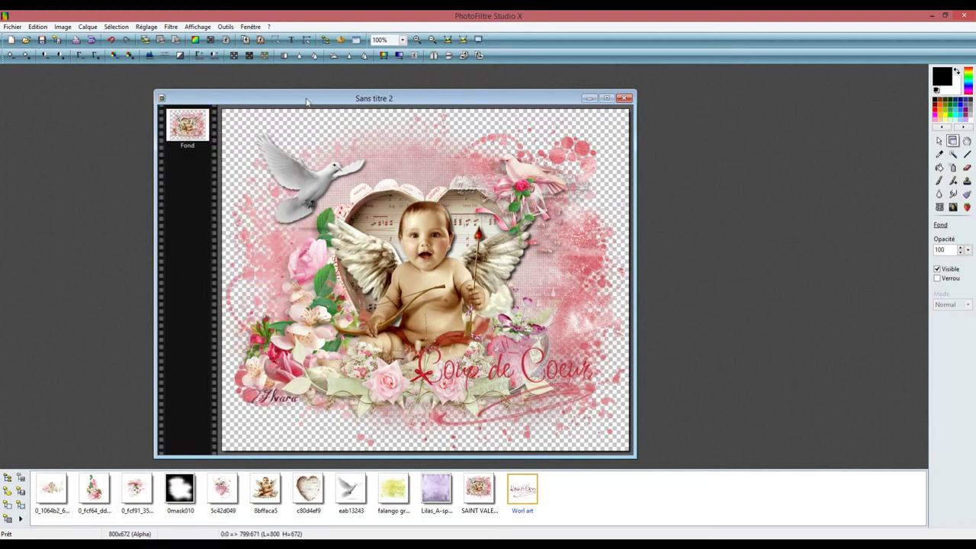